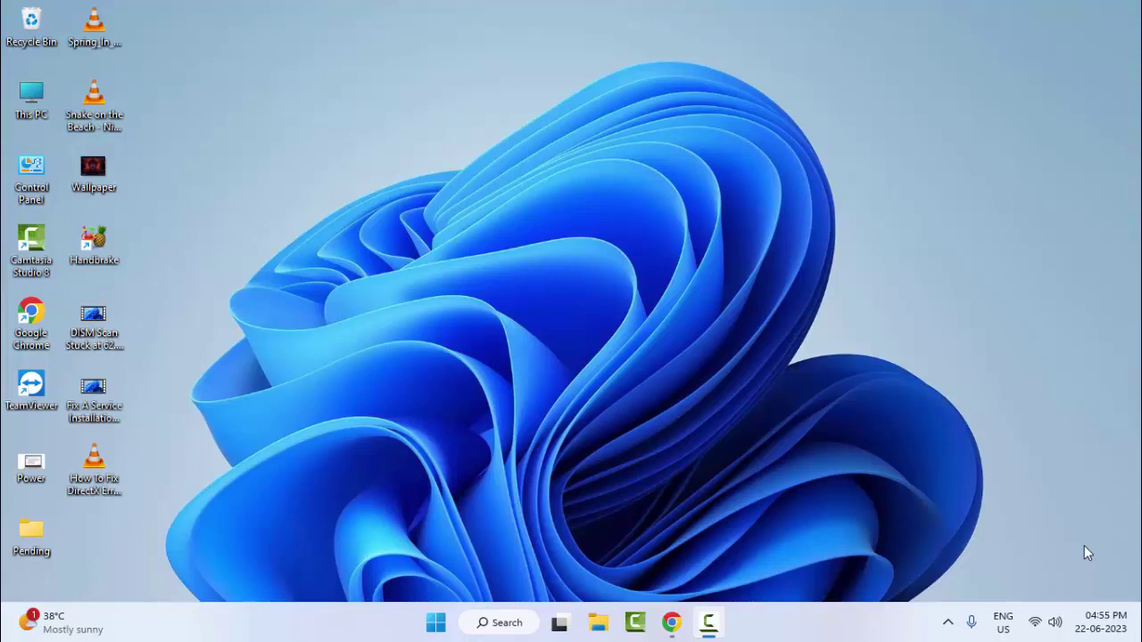
# Step: Search Start for 'command prompt' and launch it as administrator
pyautogui.click(435, 623)
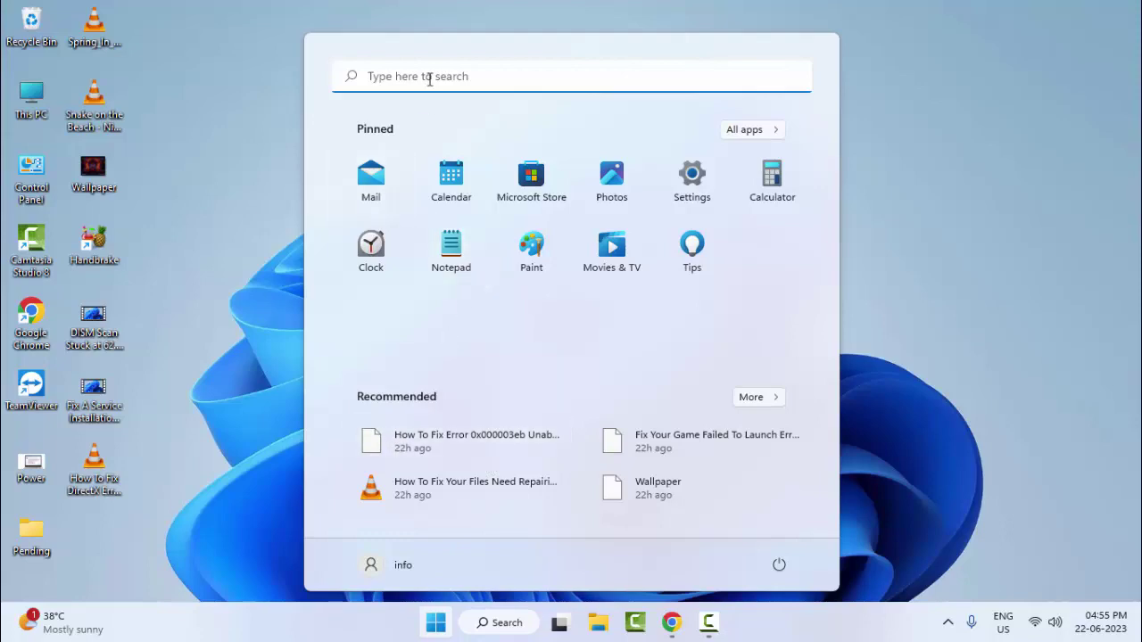
pyautogui.write('comman')
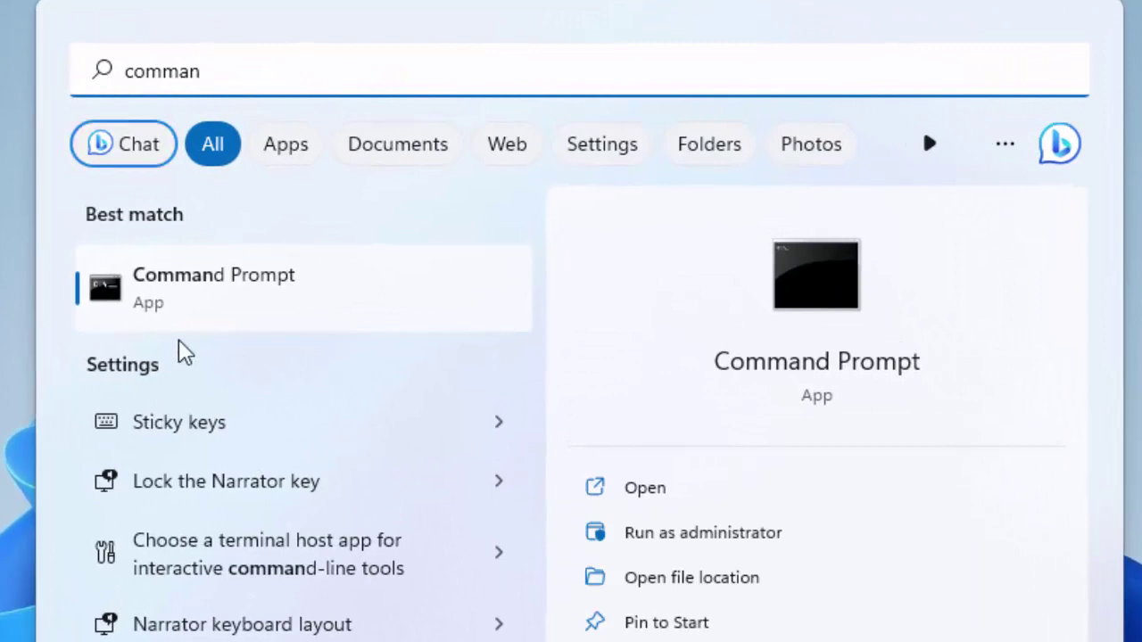
pyautogui.rightClick(205, 311)
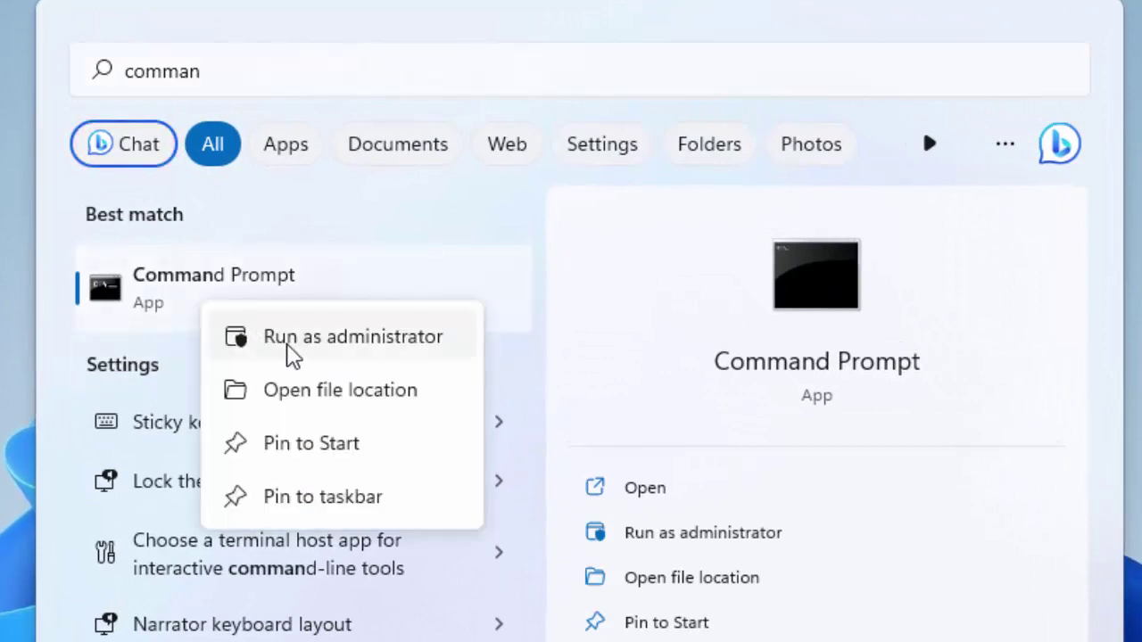
pyautogui.press('Escape')
pyautogui.press('Escape')
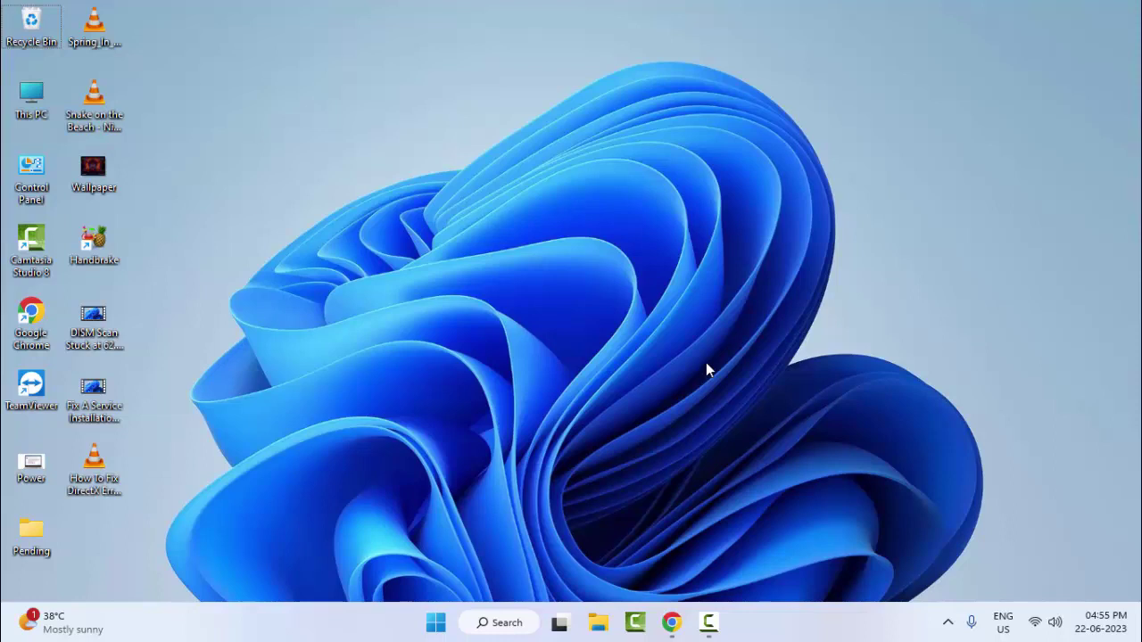
pyautogui.click(436, 623)
pyautogui.write('command pr')
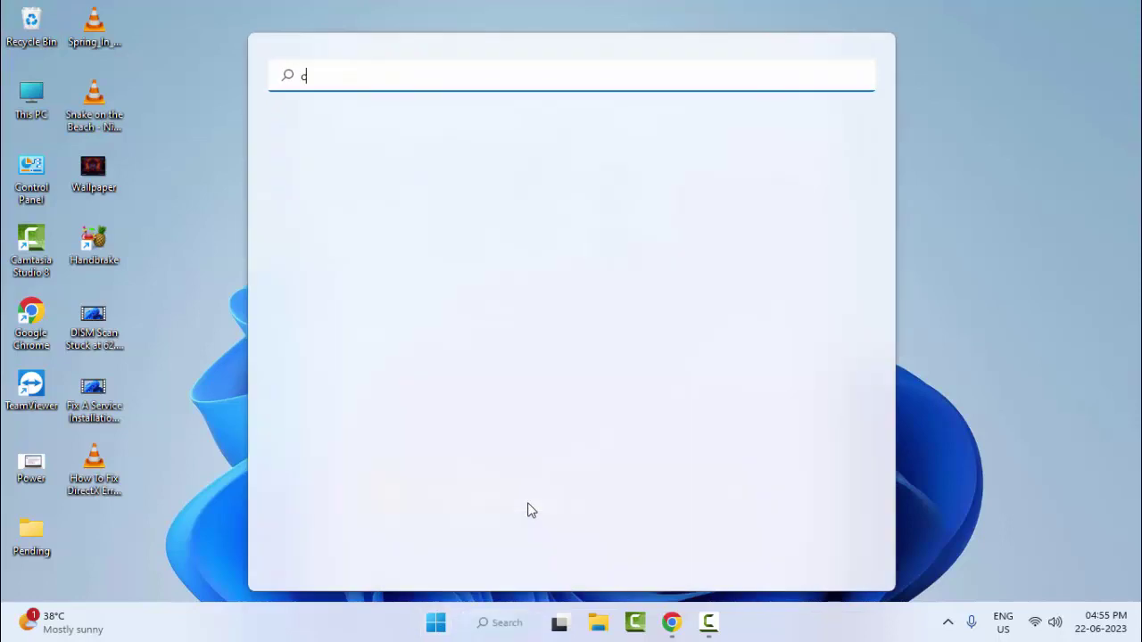
pyautogui.write('ompt')
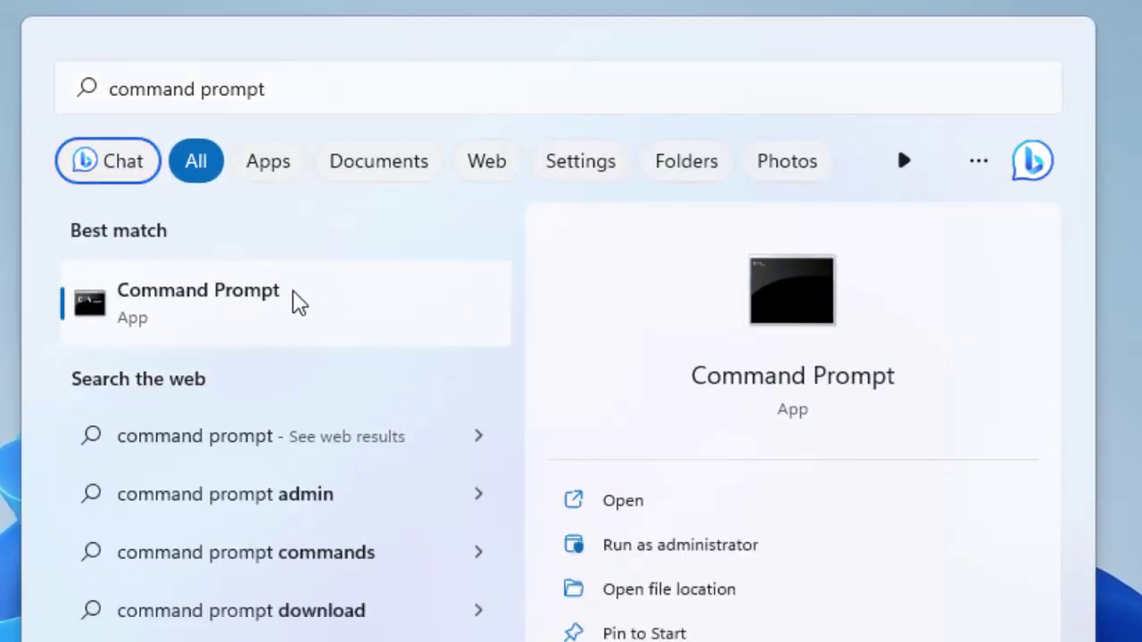
pyautogui.rightClick(298, 302)
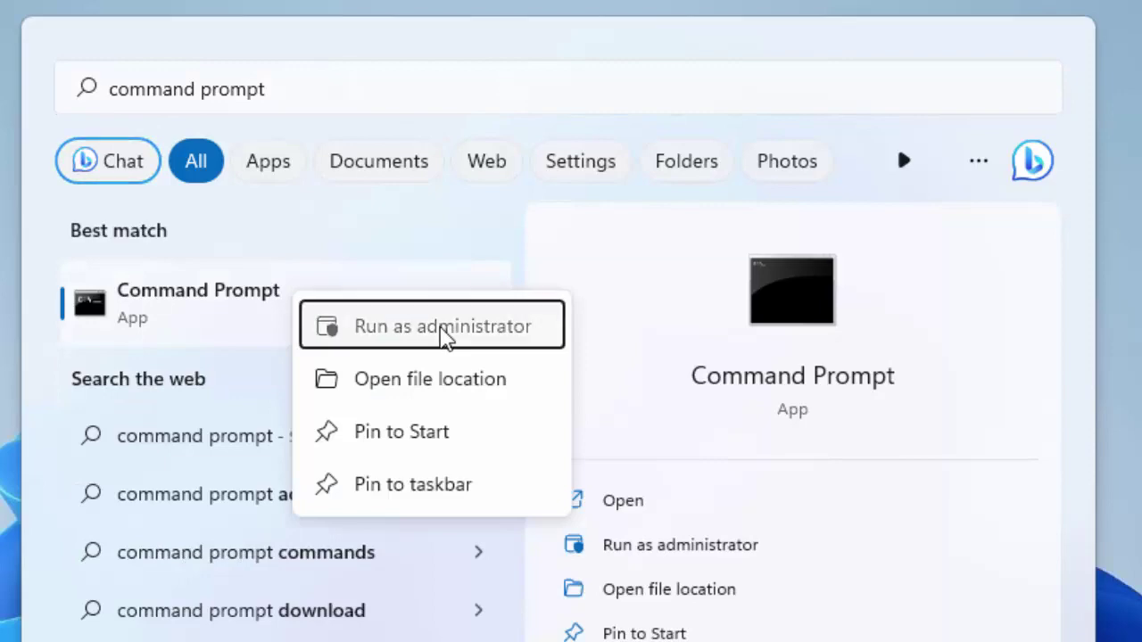
pyautogui.click(446, 330)
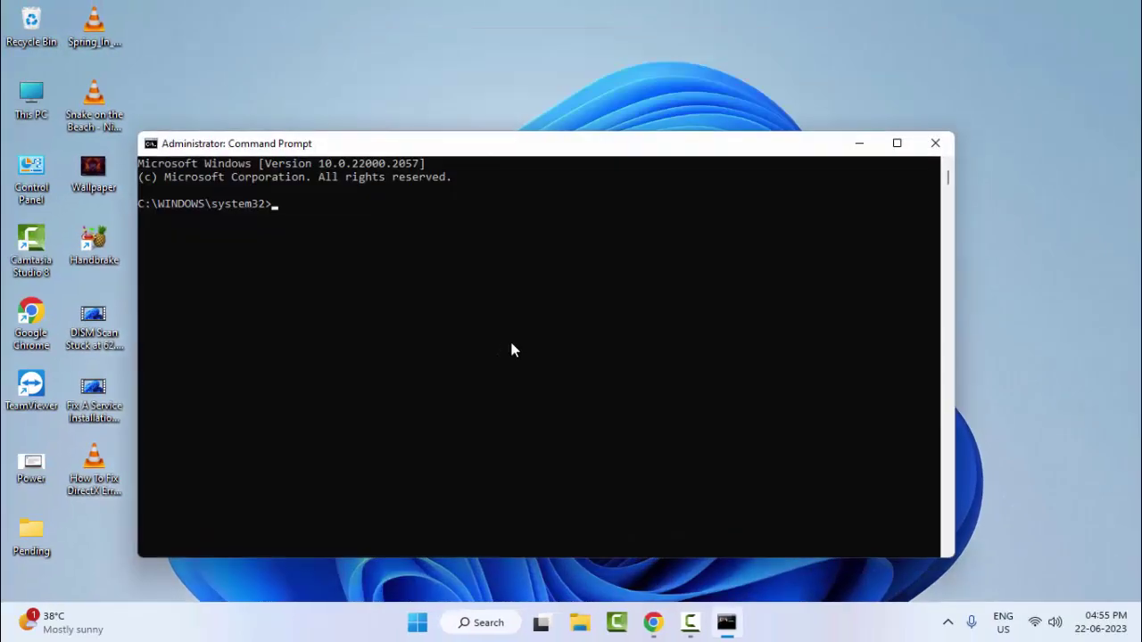
# Step: Maximize the console and run ipconfig /release, ipconfig /flushdns and ipconfig /renew
pyautogui.click(895, 146)
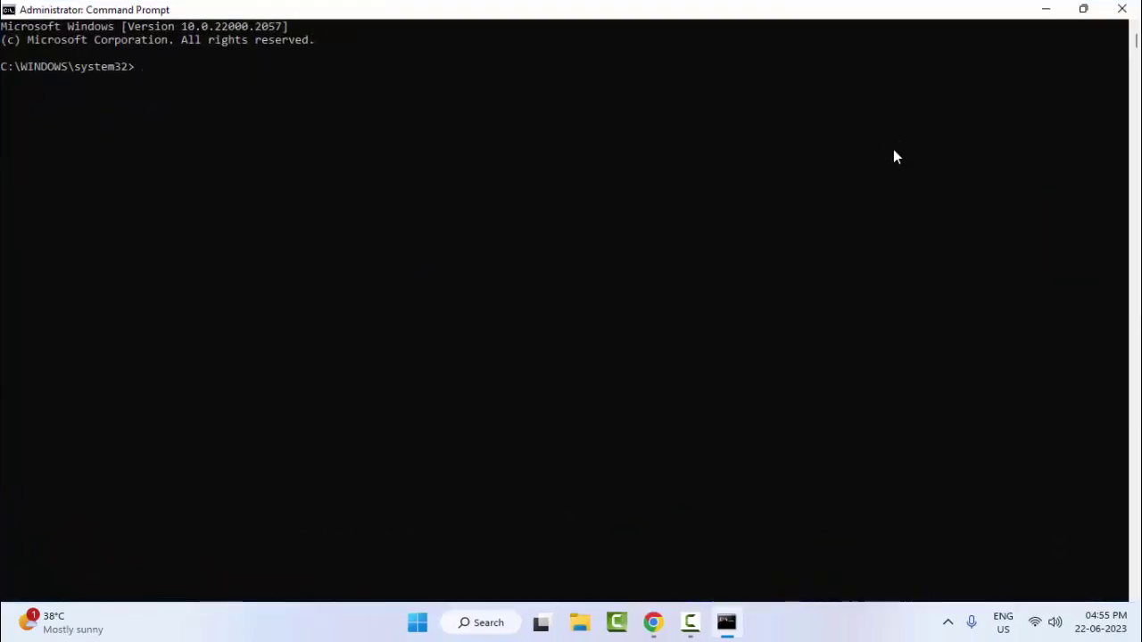
pyautogui.write('ipconf')
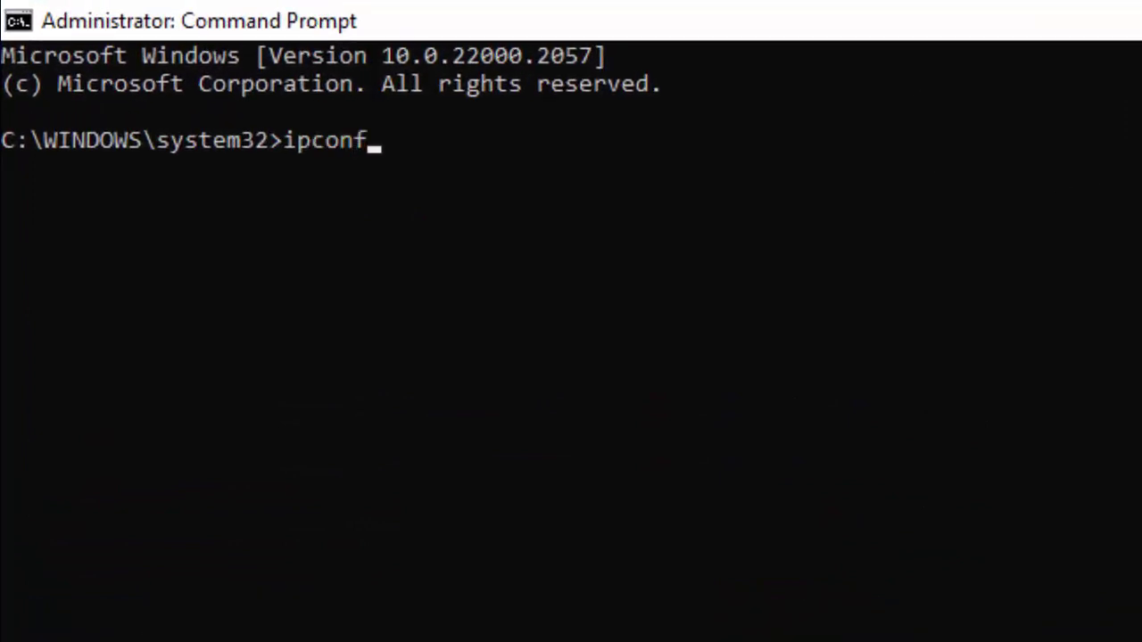
pyautogui.write('ig /release')
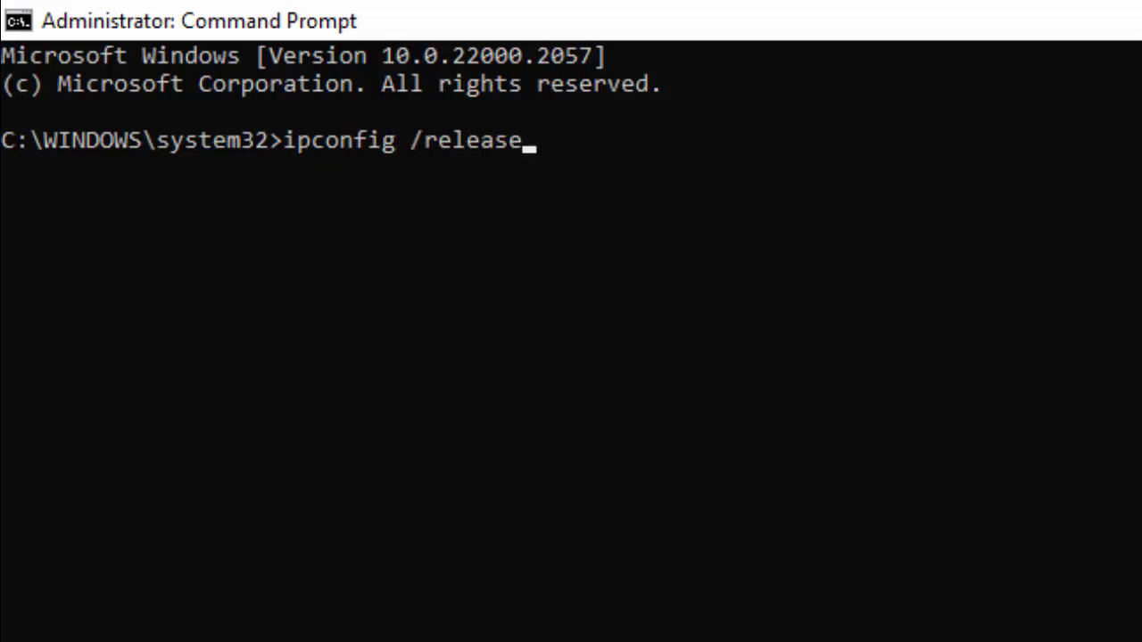
pyautogui.press('Return')
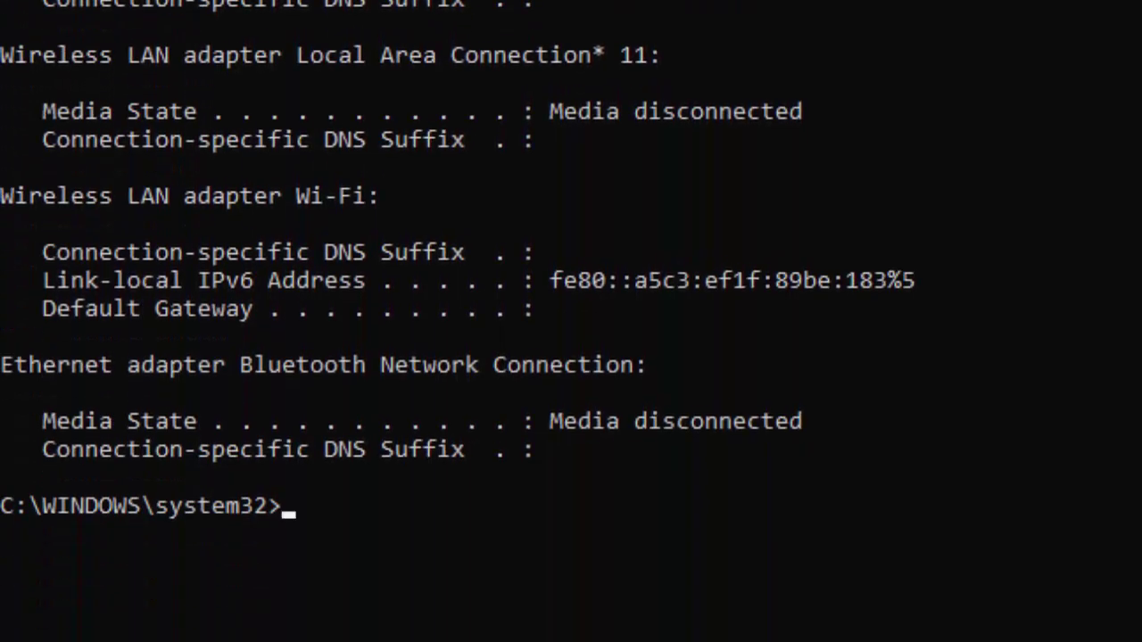
pyautogui.write('ipconfig ')
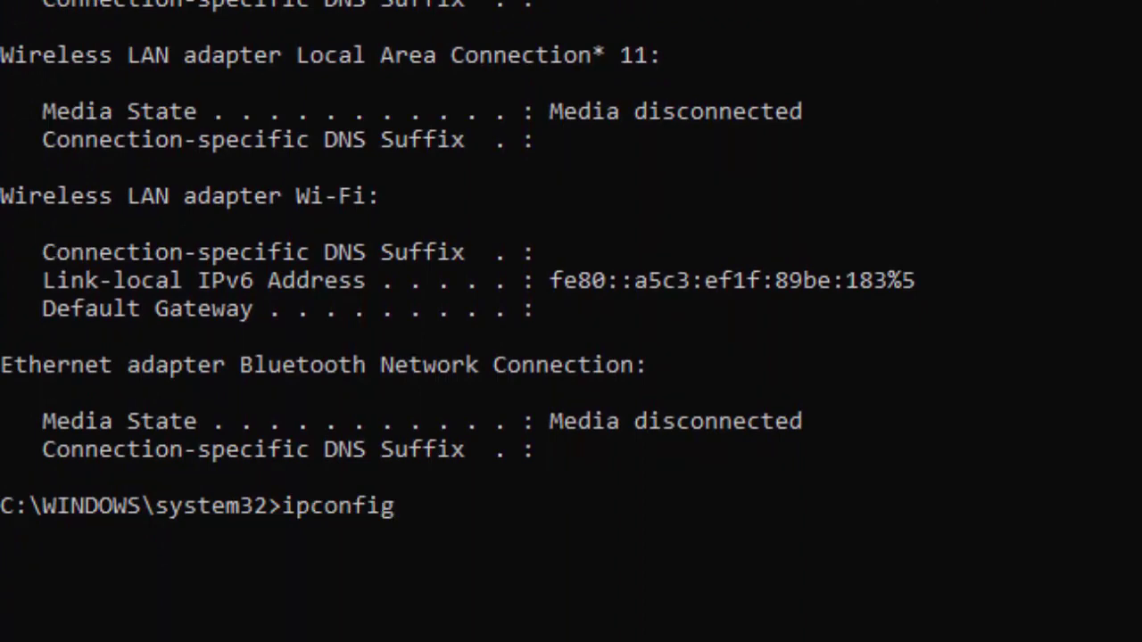
pyautogui.write('/flushdns')
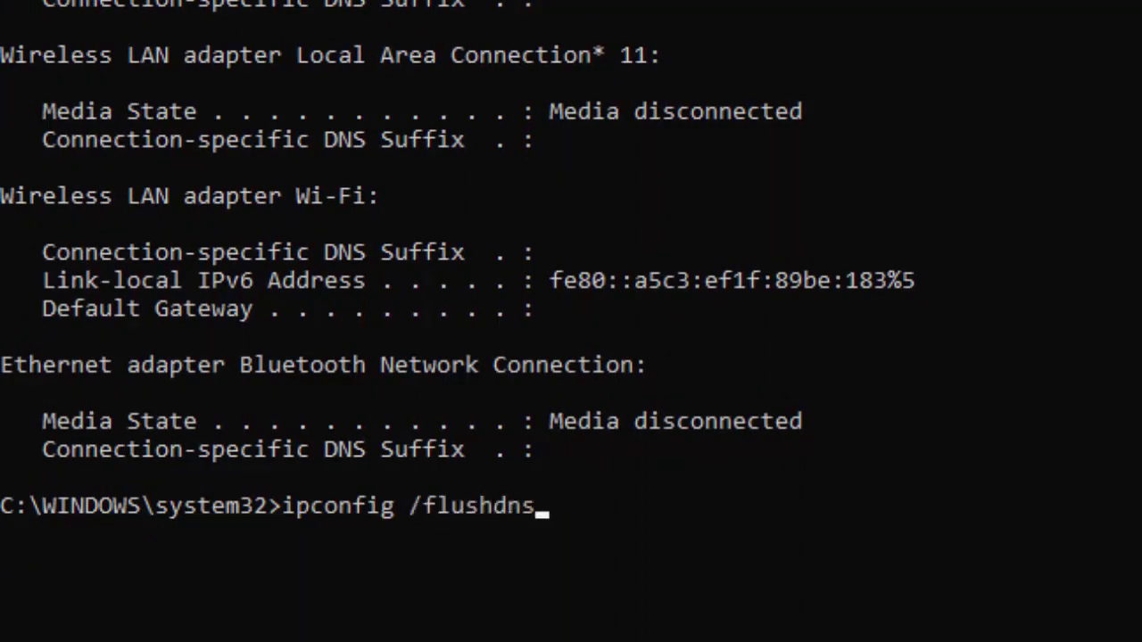
pyautogui.press('Return')
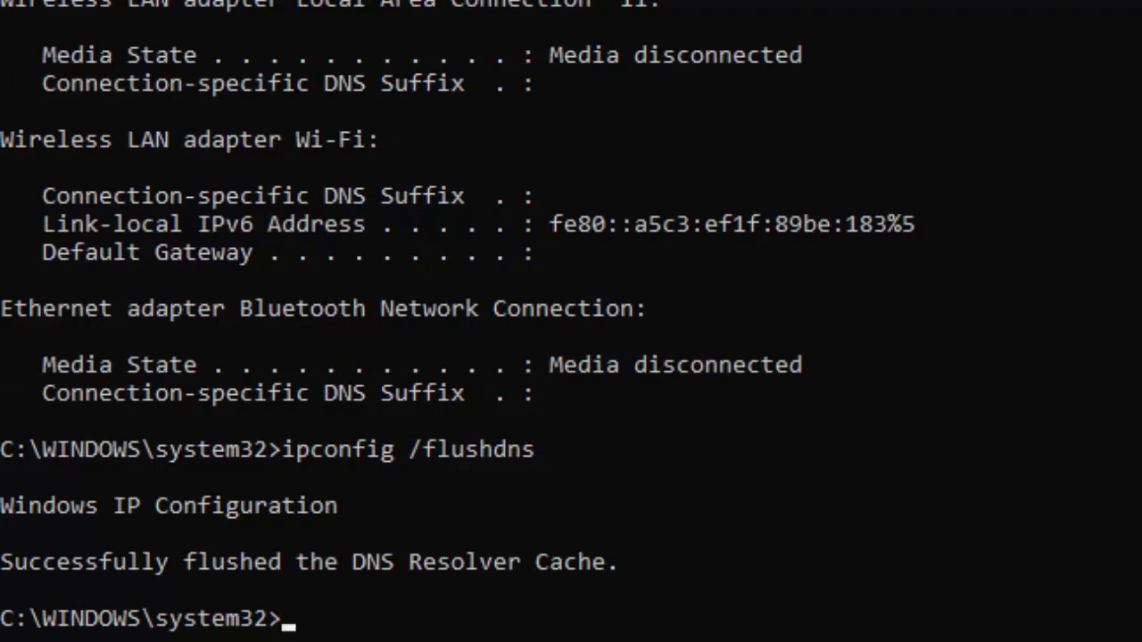
pyautogui.write('ipconfig')
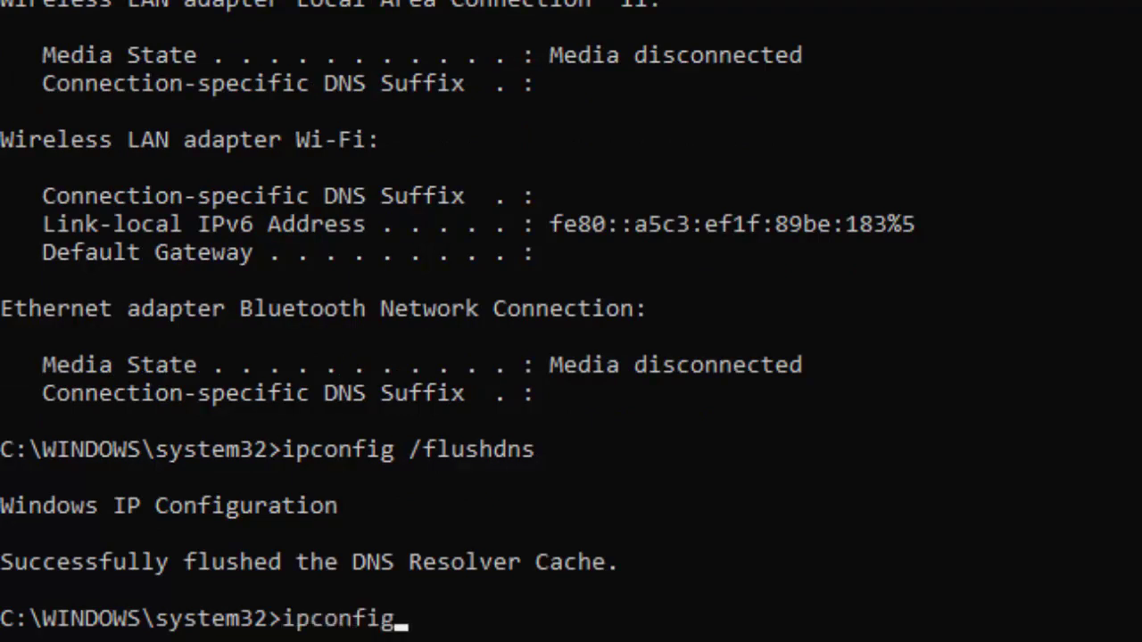
pyautogui.write(' /renew')
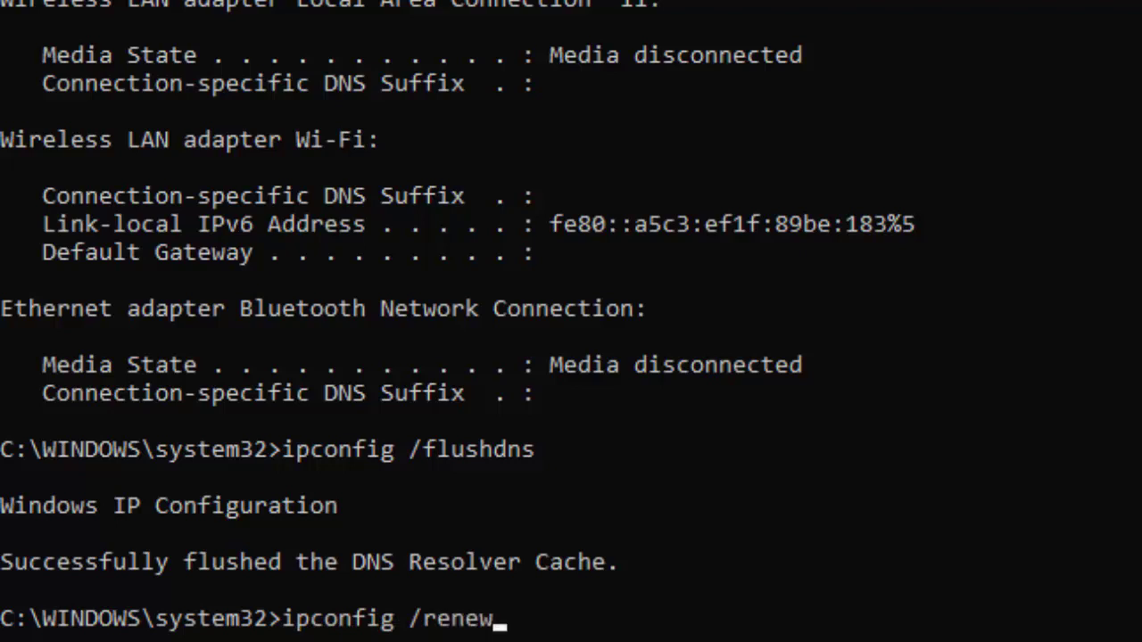
pyautogui.press('Return')
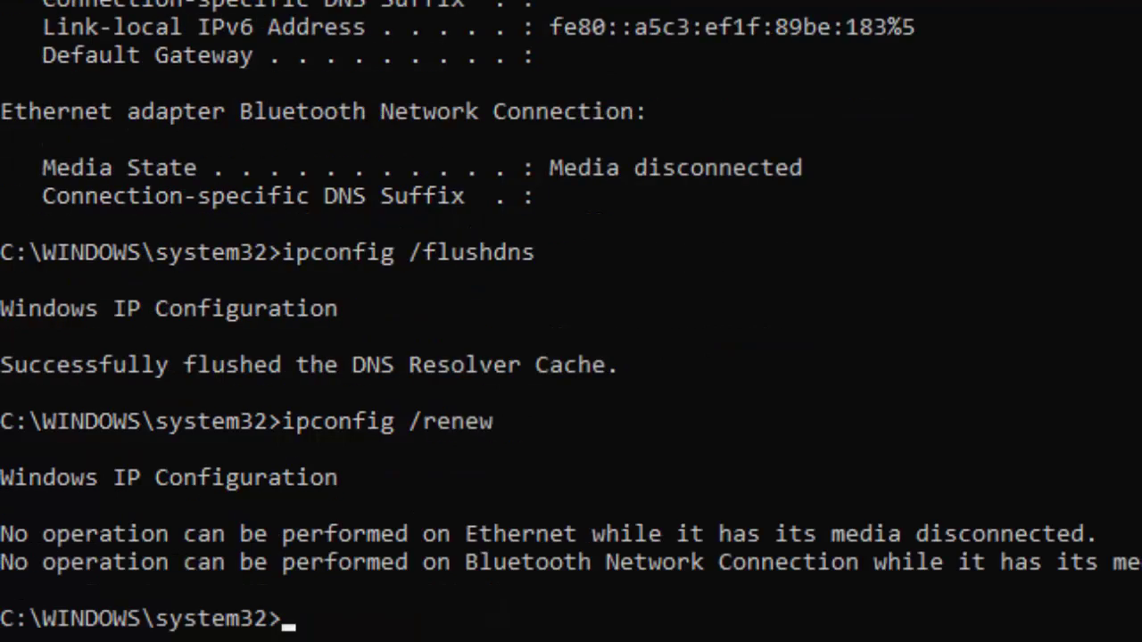
# Step: Run netsh int ip reset and netsh winsock reset, then close Command Prompt
pyautogui.write('netsh int ')
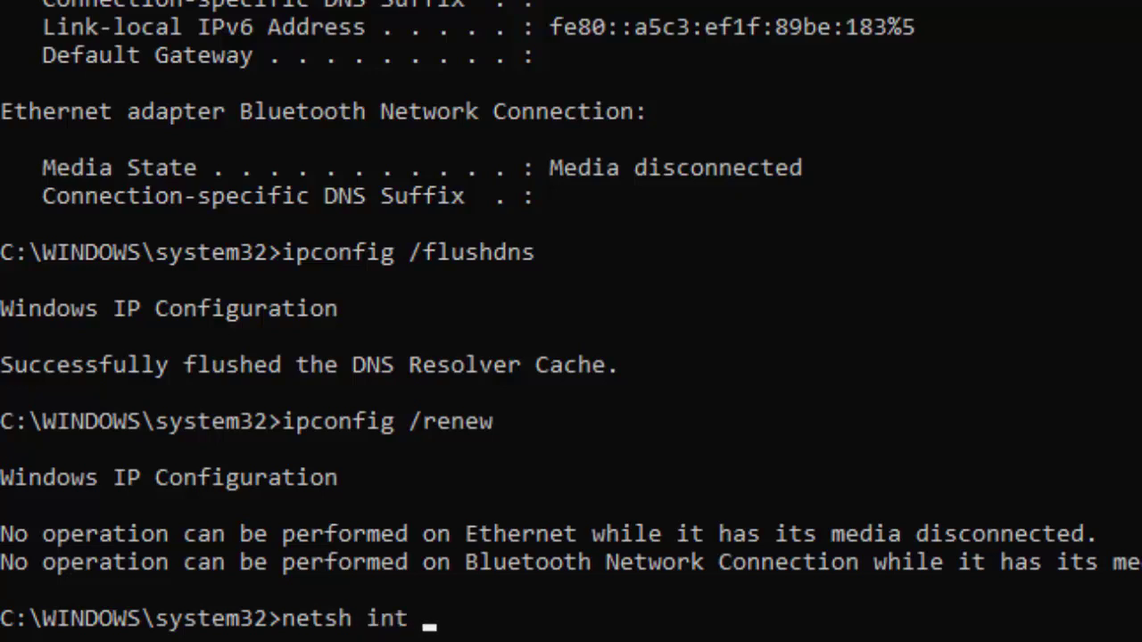
pyautogui.write('ip reset')
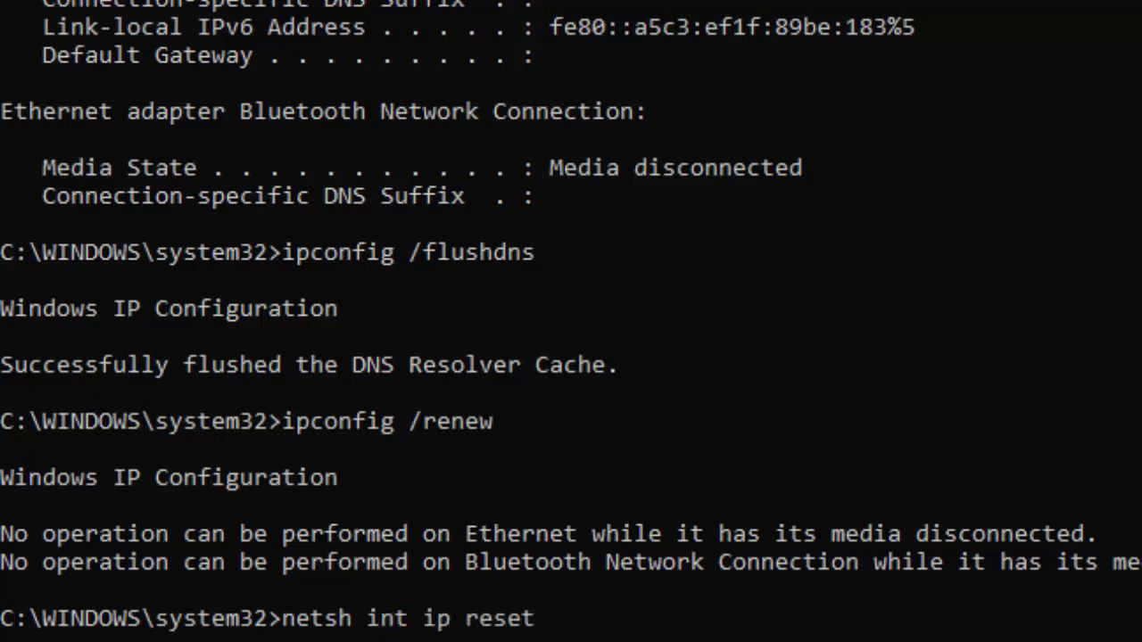
pyautogui.press('Return')
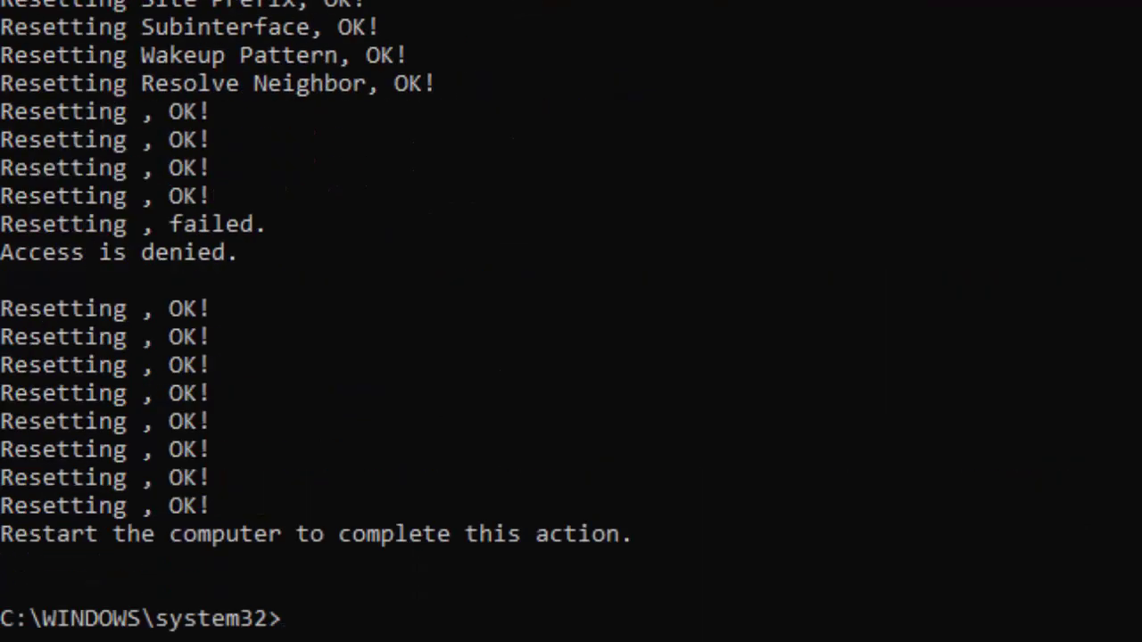
pyautogui.write('netsh')
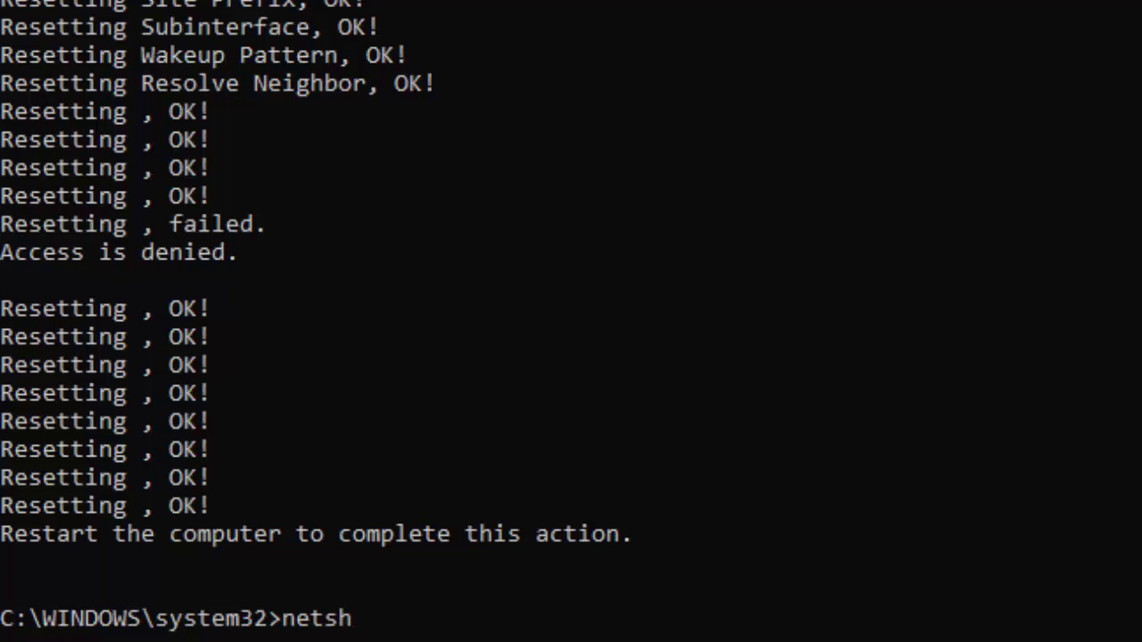
pyautogui.write(' winsock reset')
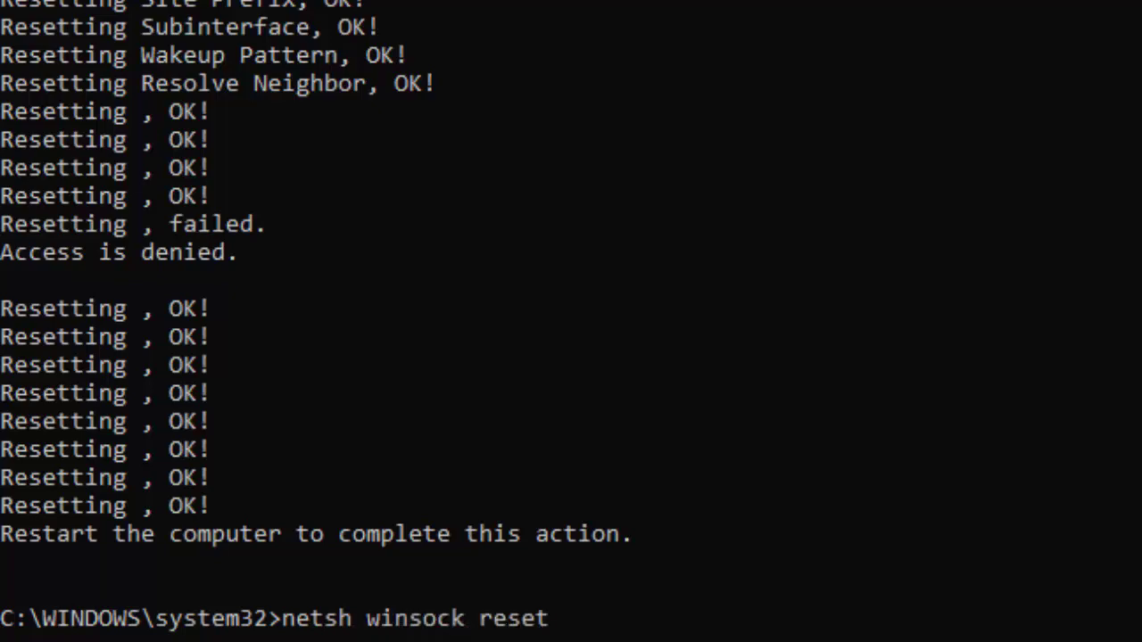
pyautogui.press('Return')
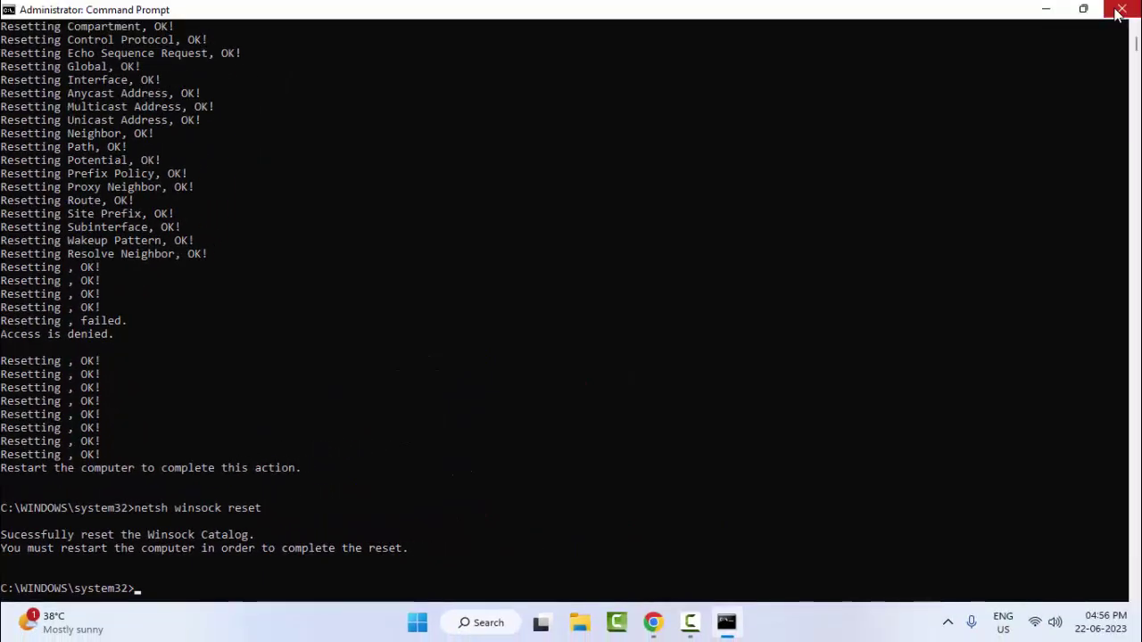
pyautogui.click(1120, 10)
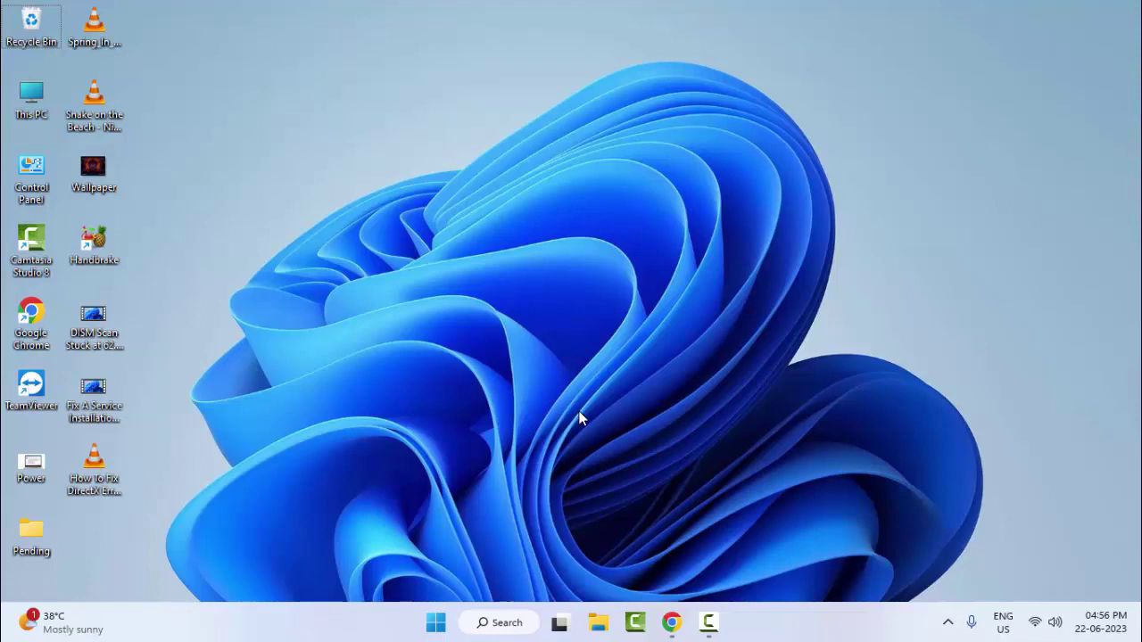
# Step: Open the %temp% folder through the Win+R Run dialog
pyautogui.press('super+r')
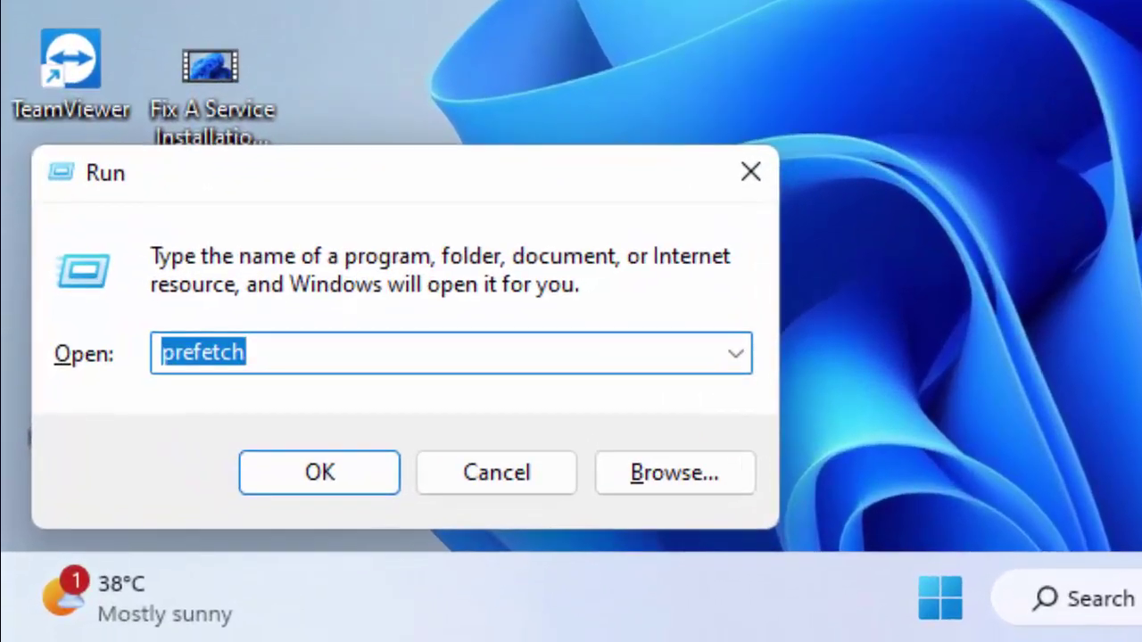
pyautogui.write('%')
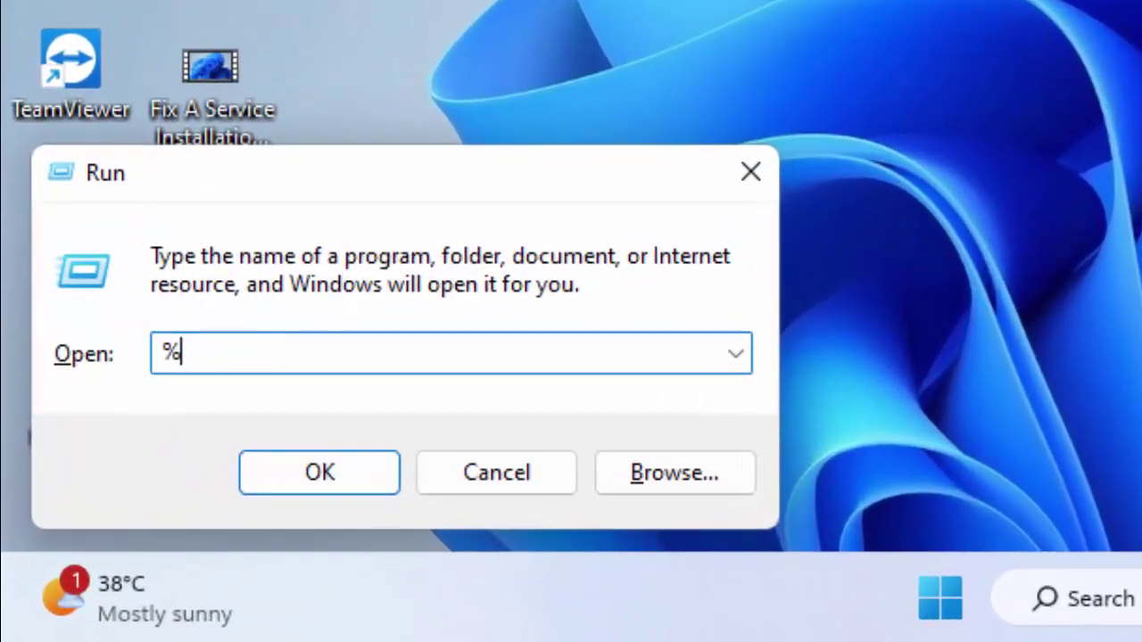
pyautogui.write('temp%')
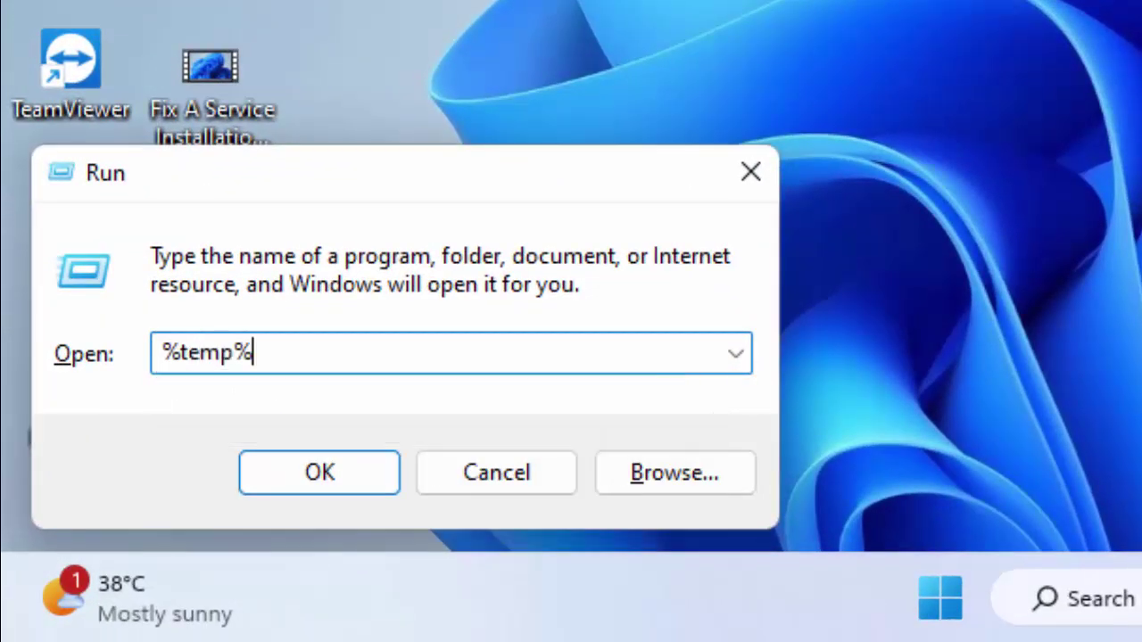
pyautogui.click(310, 473)
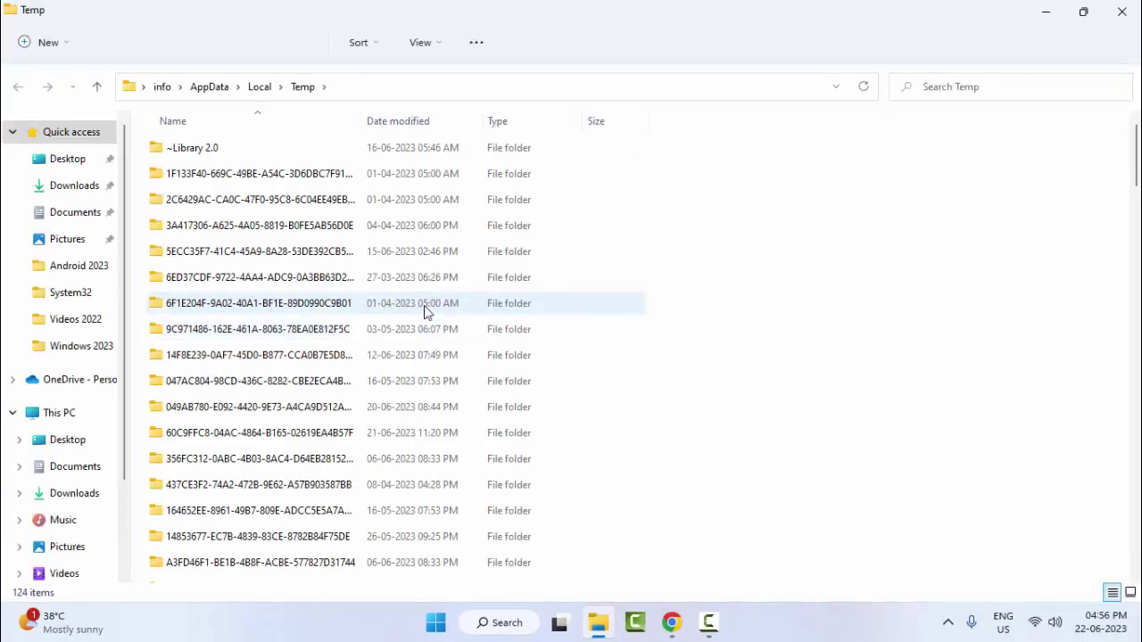
# Step: Delete everything in the user Temp folder, cancelling at the in-use folder, then close it
pyautogui.click(424, 303)
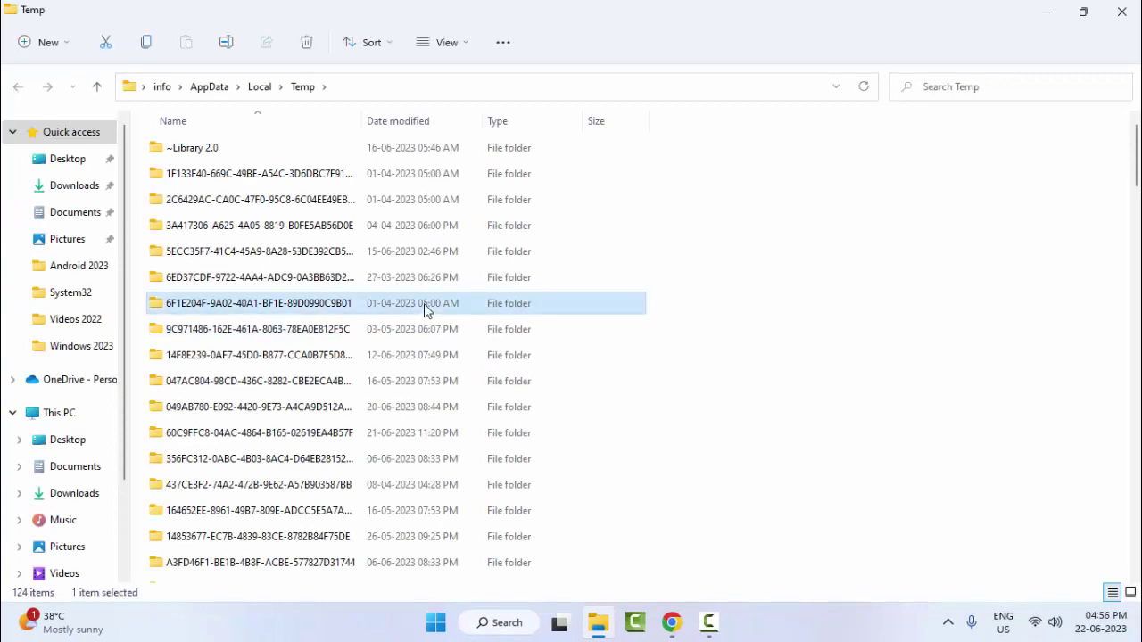
pyautogui.hotkey('ctrl', 'a')
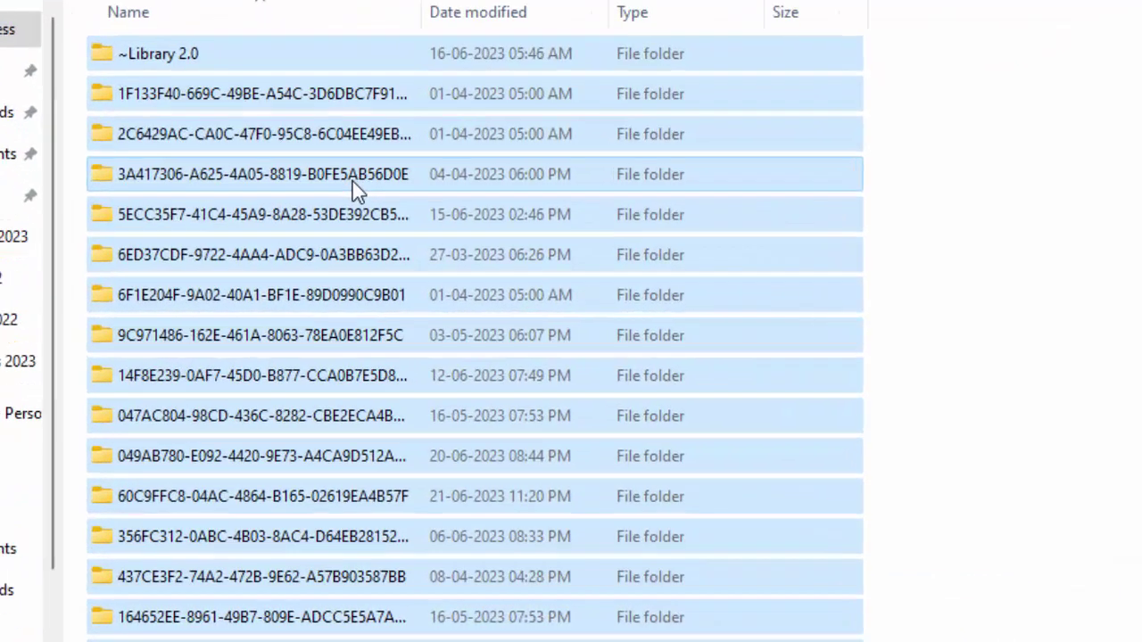
pyautogui.rightClick(319, 235)
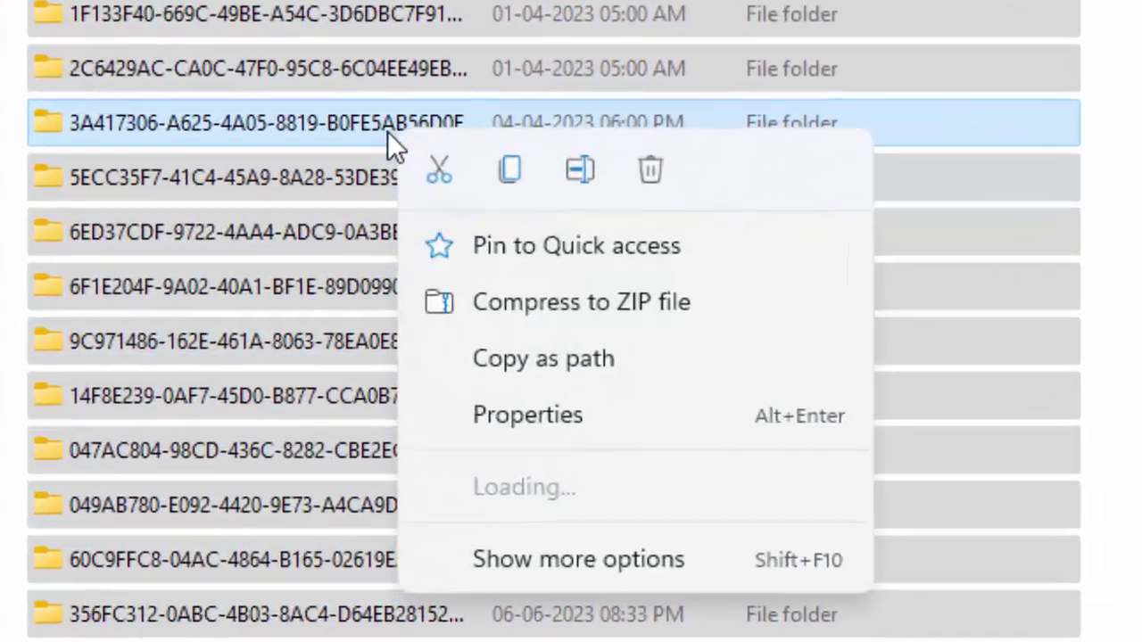
pyautogui.click(659, 169)
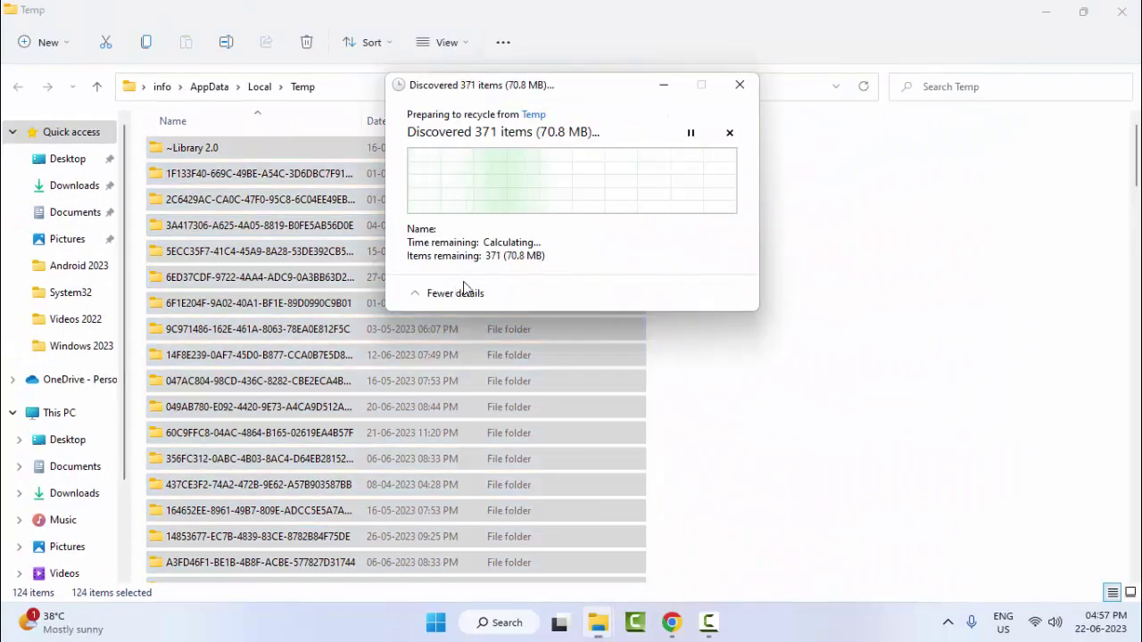
pyautogui.click(518, 231)
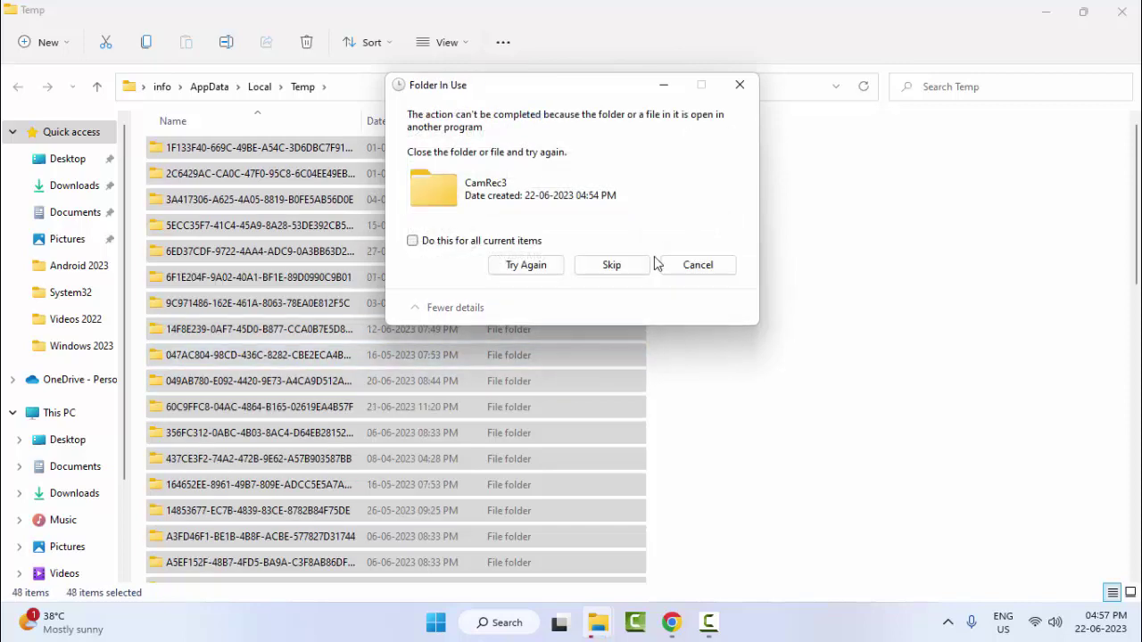
pyautogui.click(685, 268)
pyautogui.click(1122, 12)
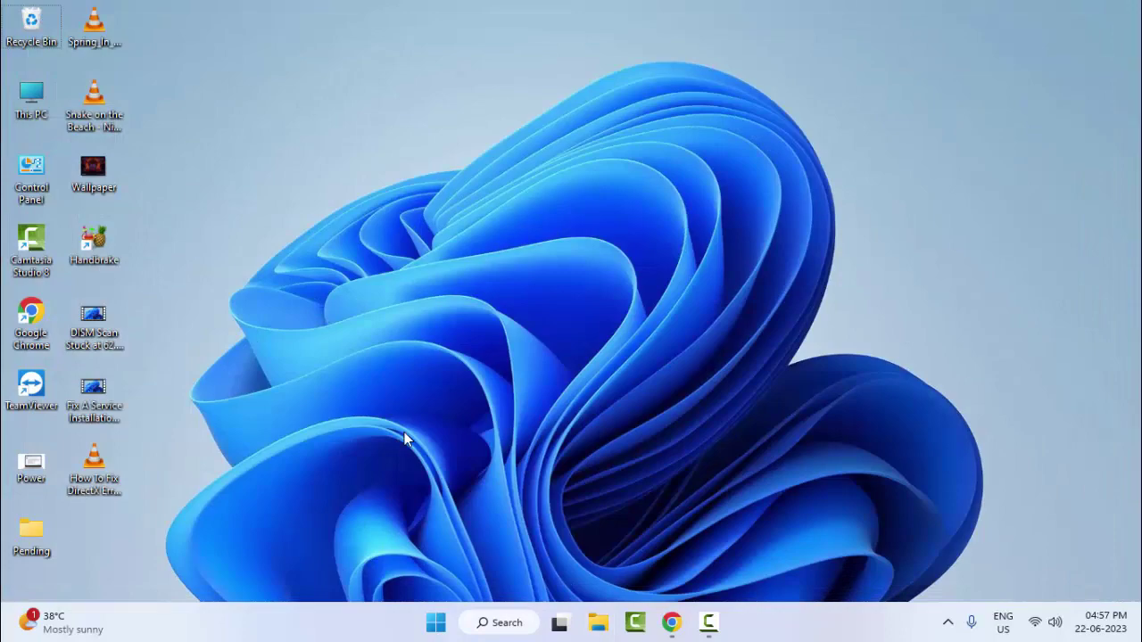
# Step: Open C:\Windows\Temp by running 'temp' from the Run dialog
pyautogui.press('super+r')
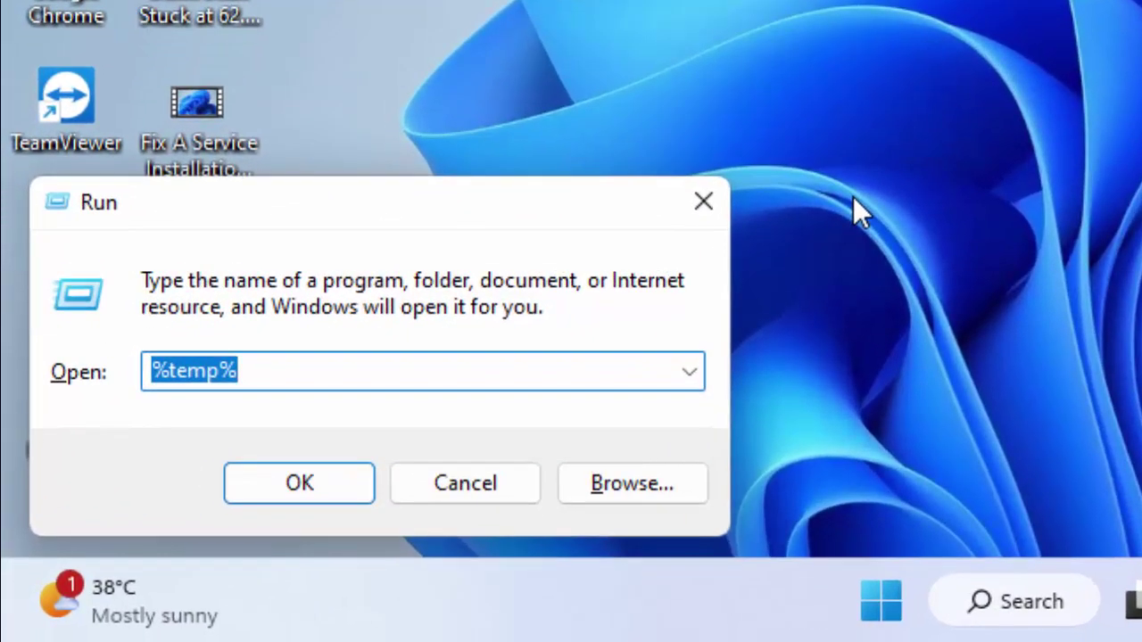
pyautogui.write('temp')
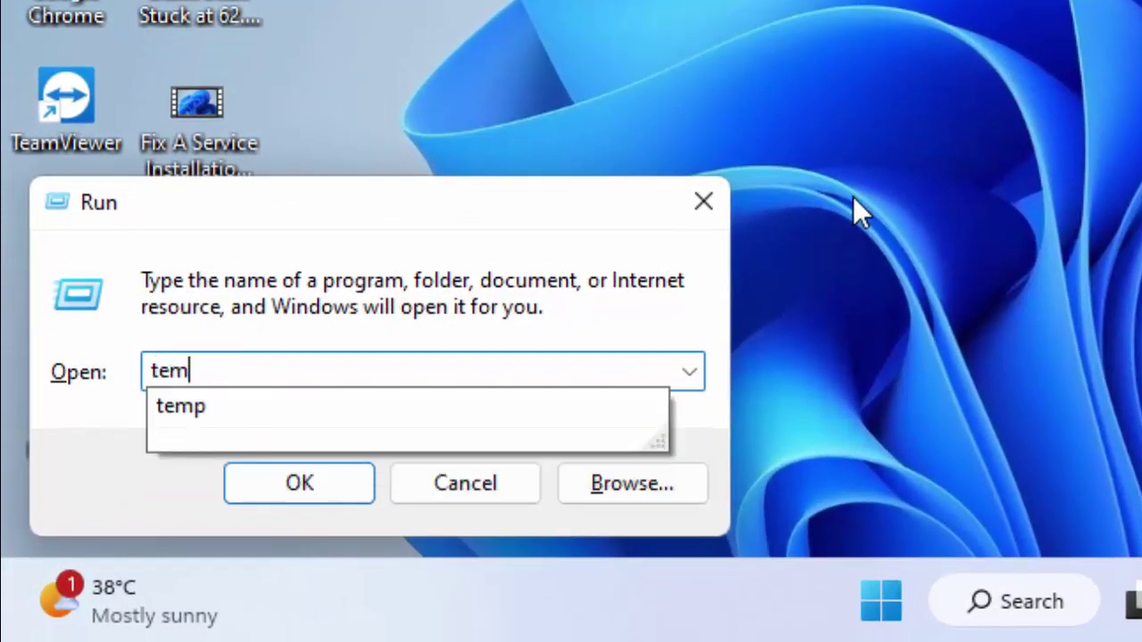
pyautogui.click(331, 487)
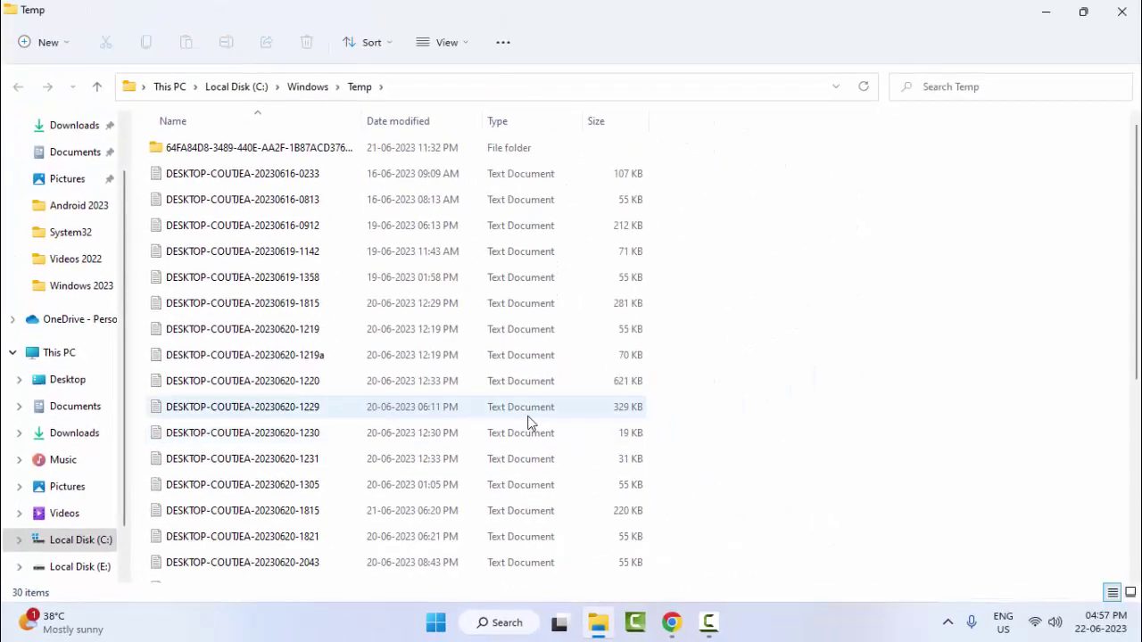
# Step: Delete all Windows Temp files, skipping the in-use ones, then close the window
pyautogui.click(527, 412)
pyautogui.hotkey('ctrl', 'a')
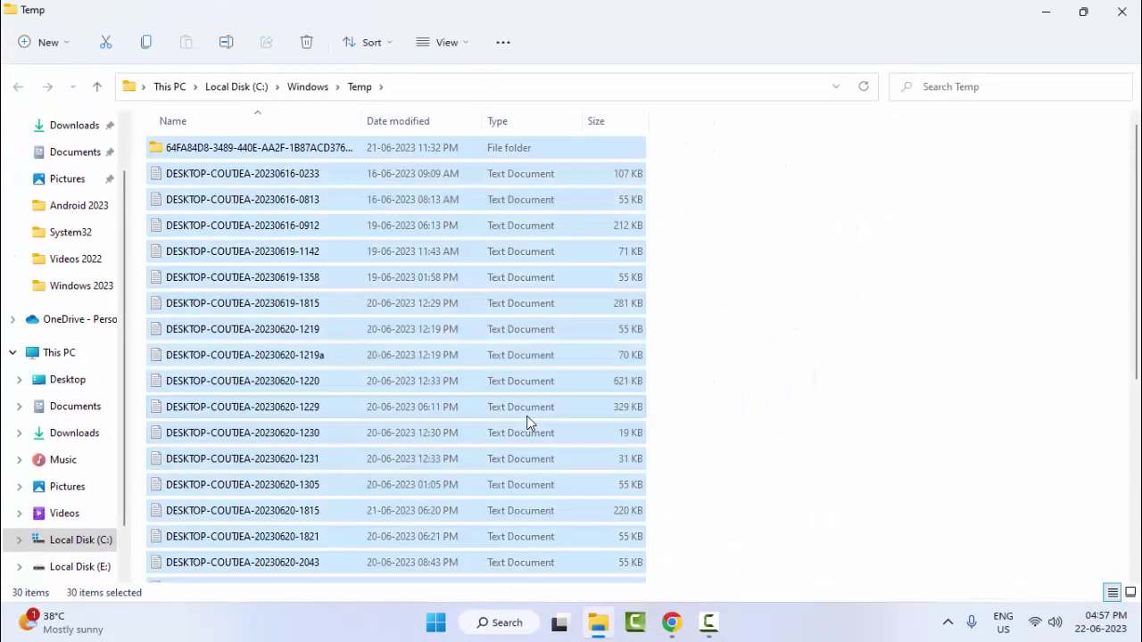
pyautogui.rightClick(265, 230)
pyautogui.click(417, 246)
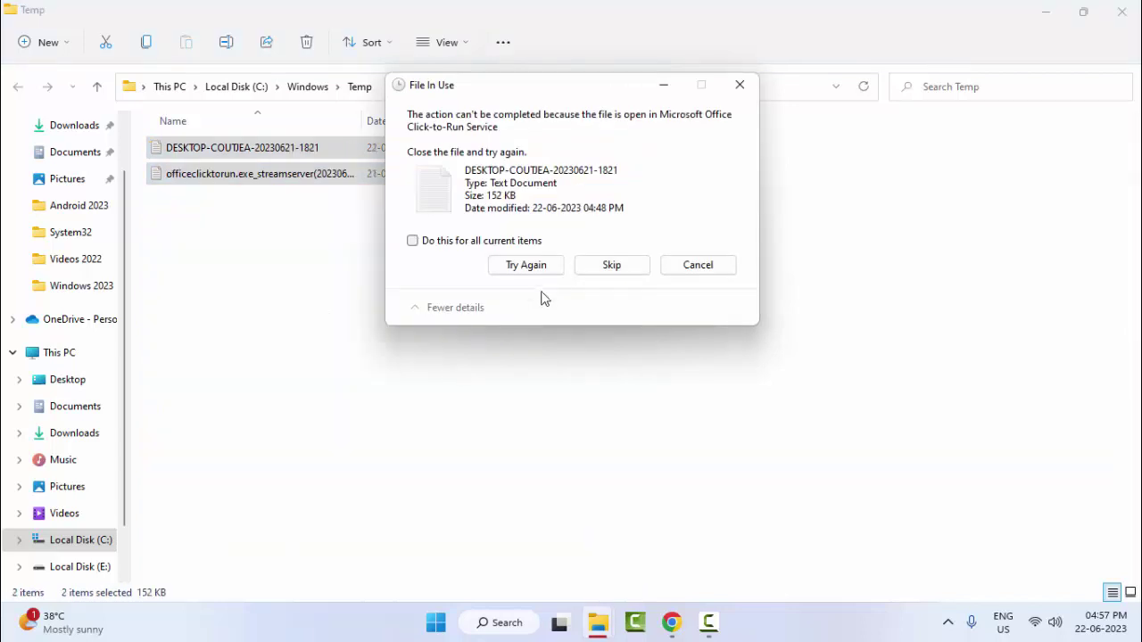
pyautogui.click(614, 262)
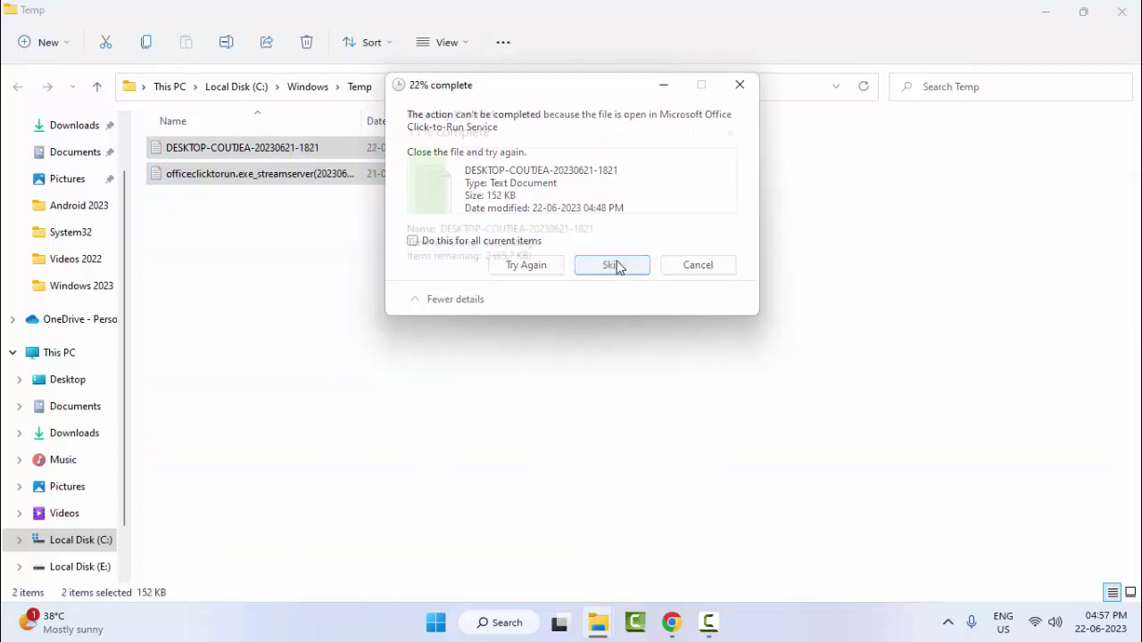
pyautogui.click(705, 268)
pyautogui.click(1122, 12)
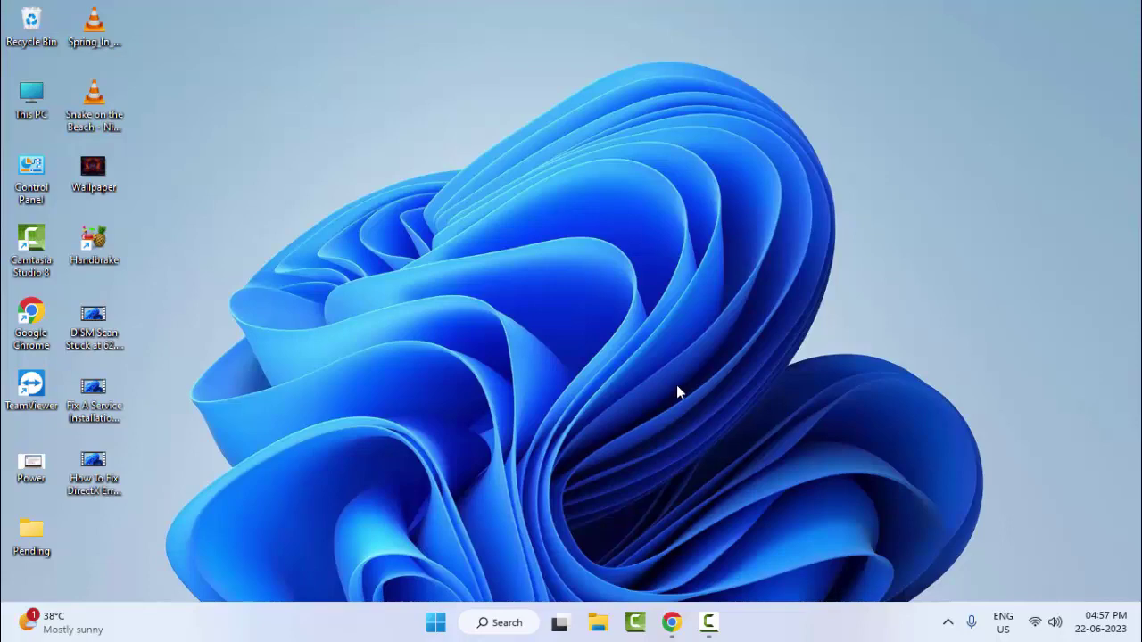
# Step: Open C:\Windows\Prefetch from the Run dialog and grant folder access
pyautogui.press('super+r')
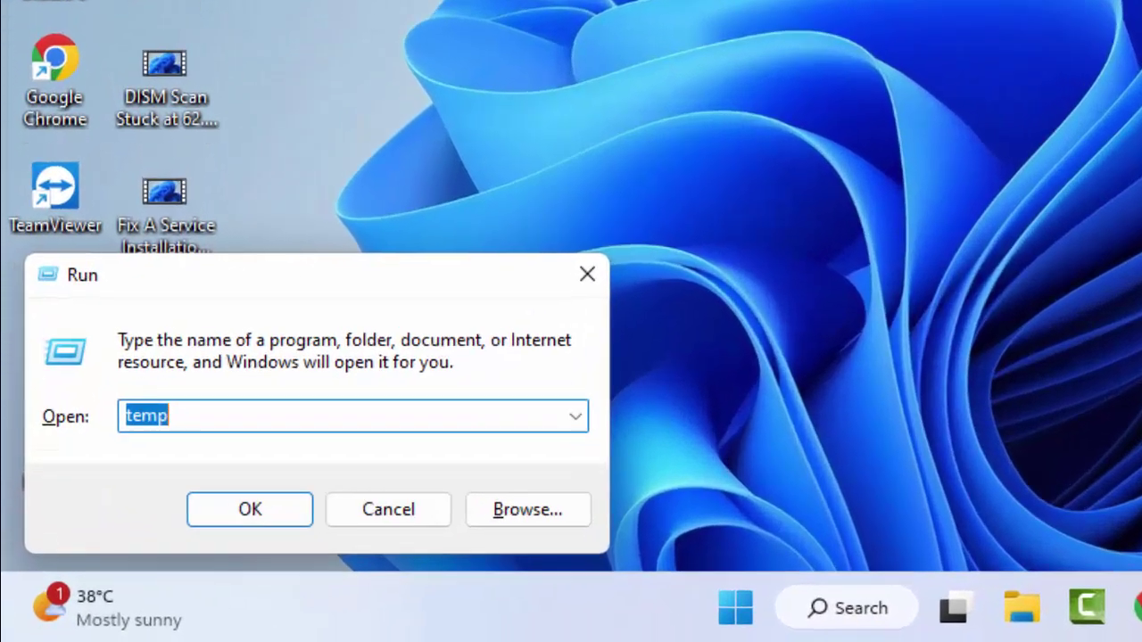
pyautogui.write('prefetch')
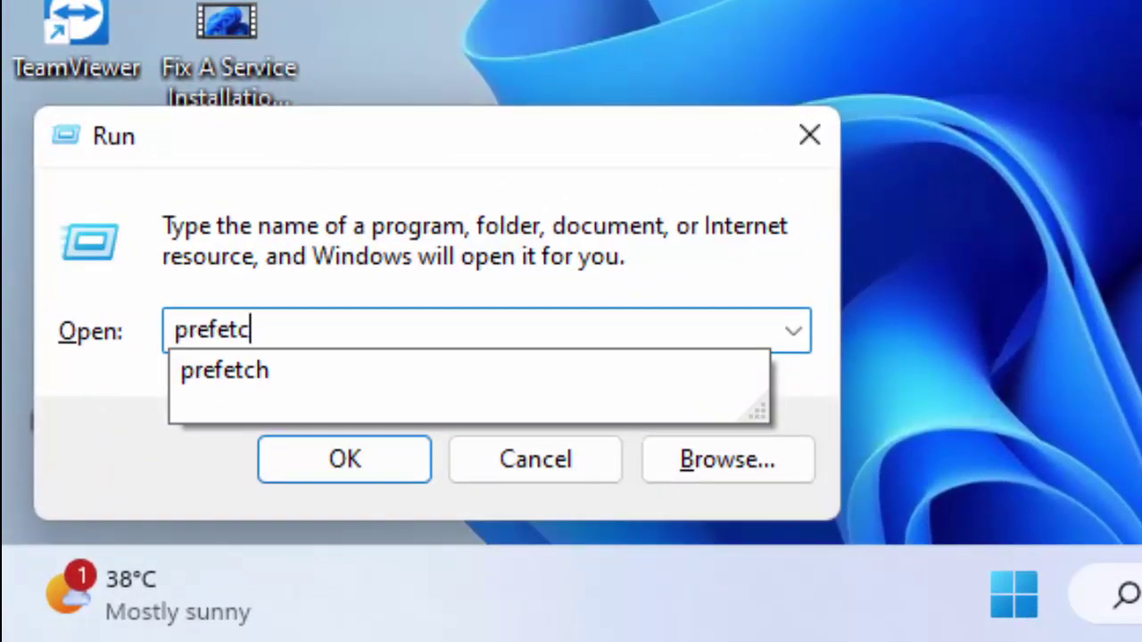
pyautogui.click(408, 464)
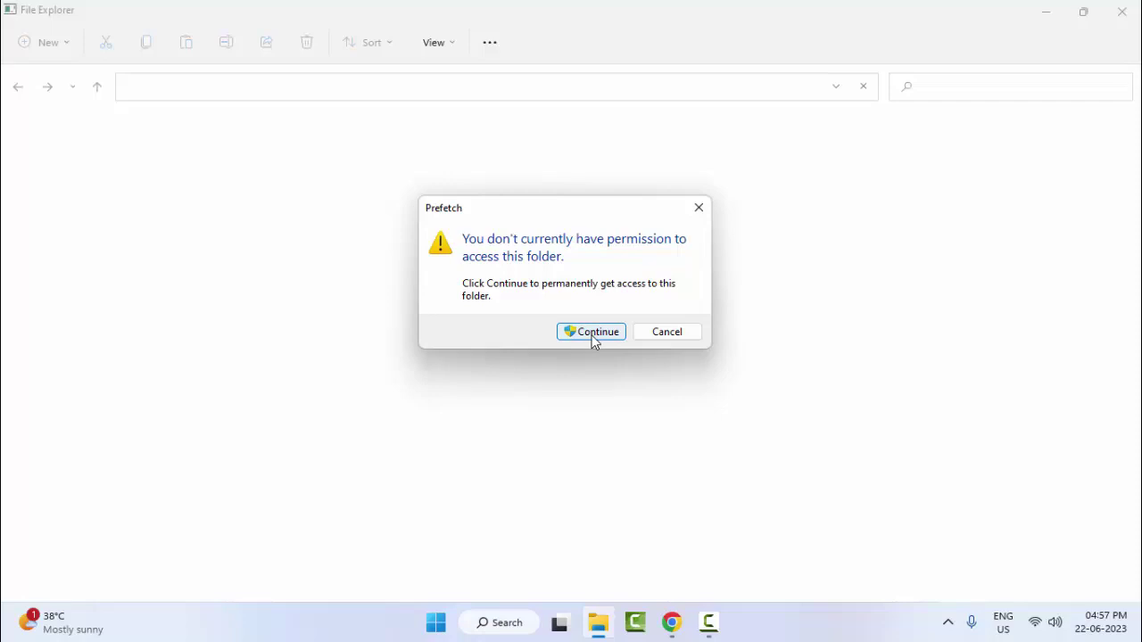
pyautogui.click(594, 339)
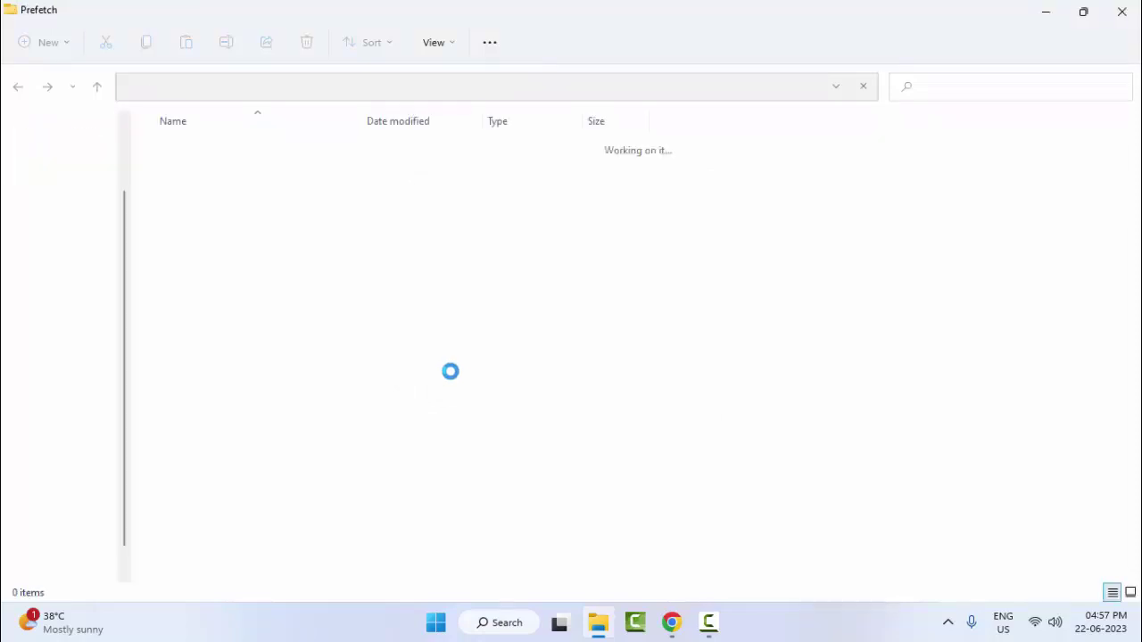
# Step: Select all 236 Prefetch files and bring up their context menu
pyautogui.click(453, 361)
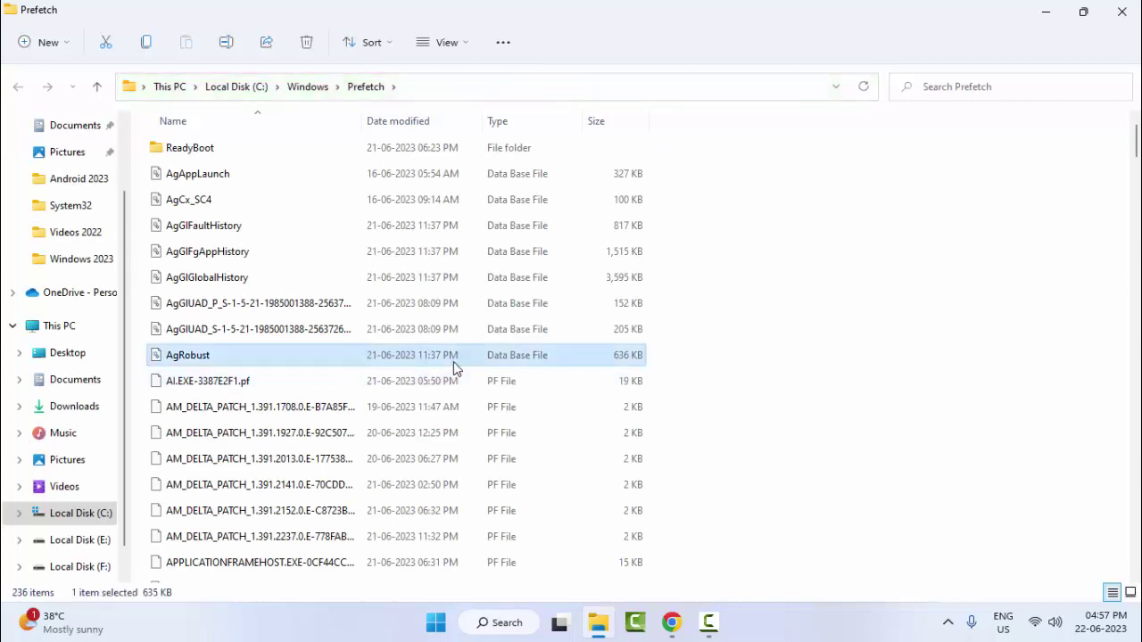
pyautogui.hotkey('ctrl', 'a')
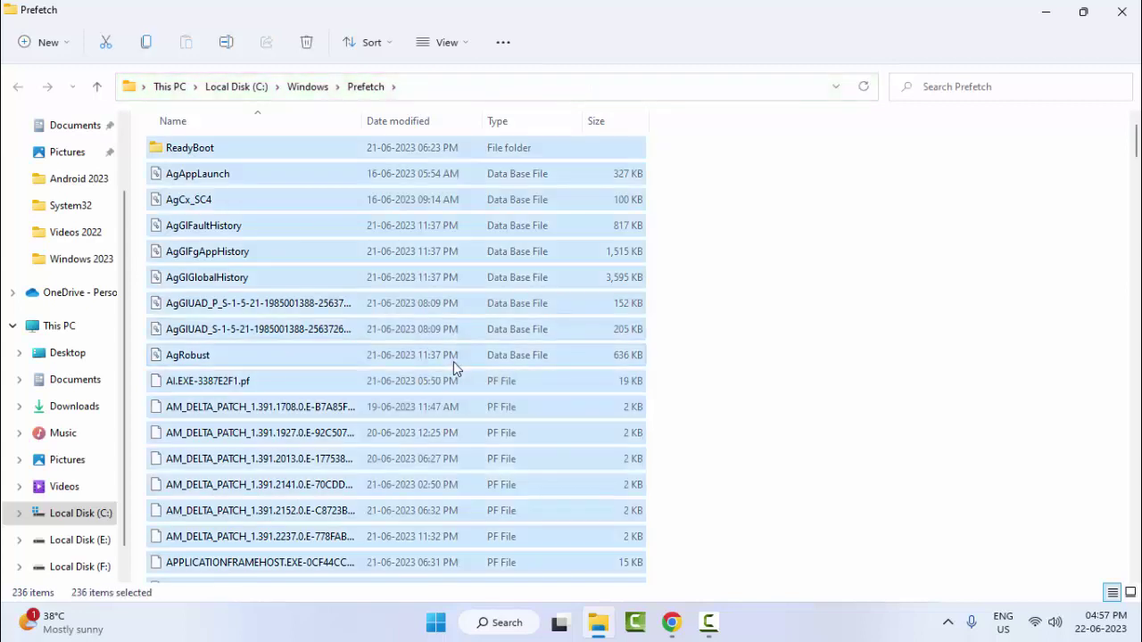
pyautogui.rightClick(215, 230)
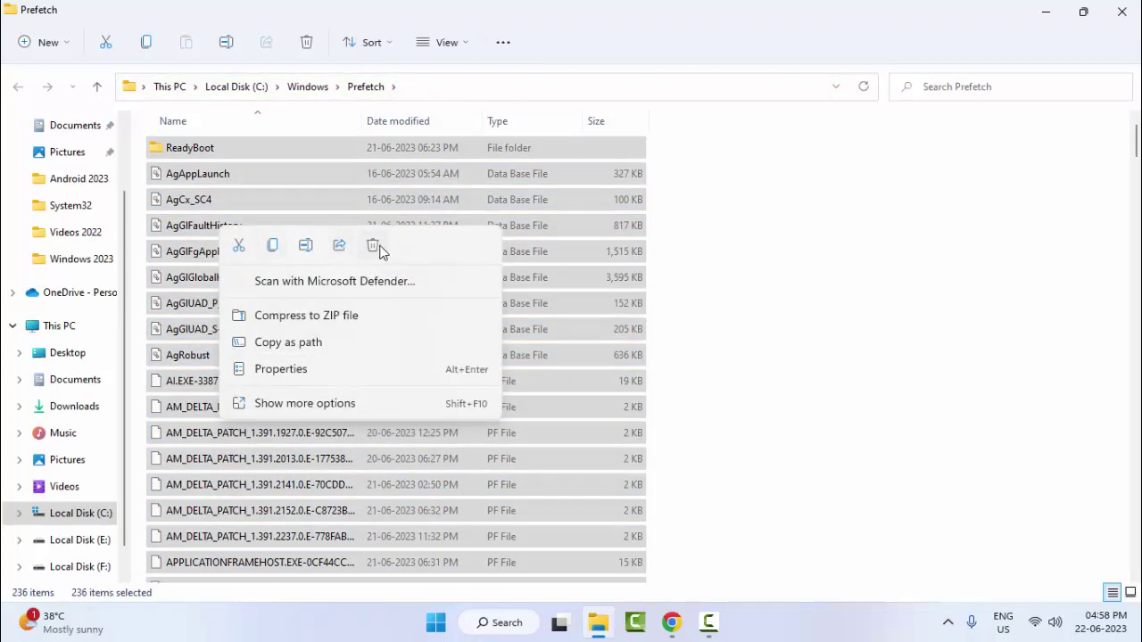